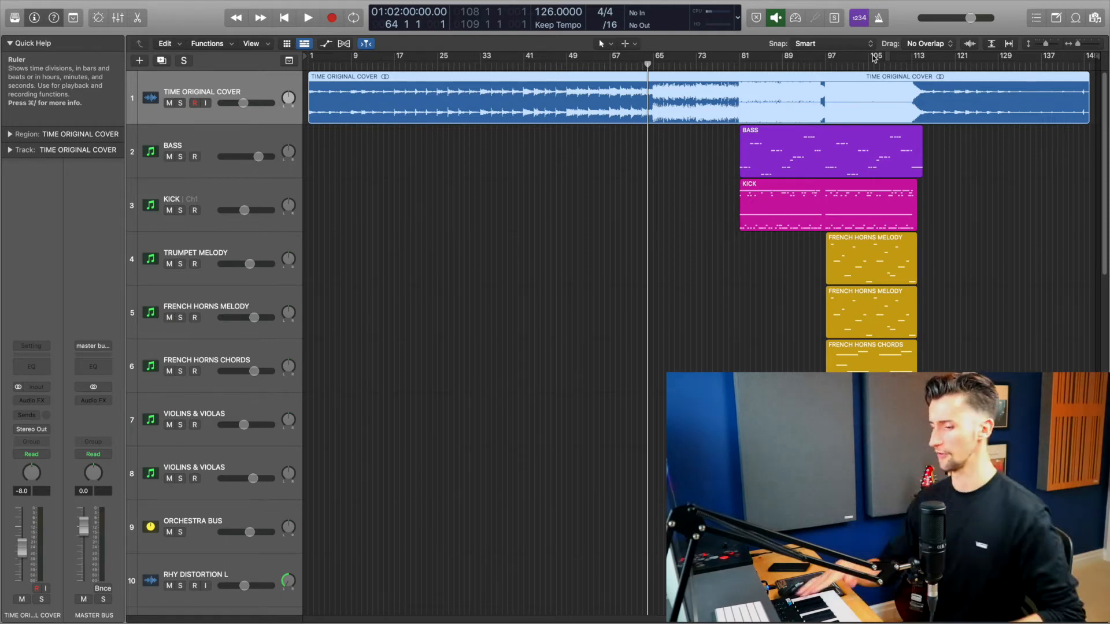
Step: Play back the arrangement with the original cover track soloed, then unsolo it
key(space)
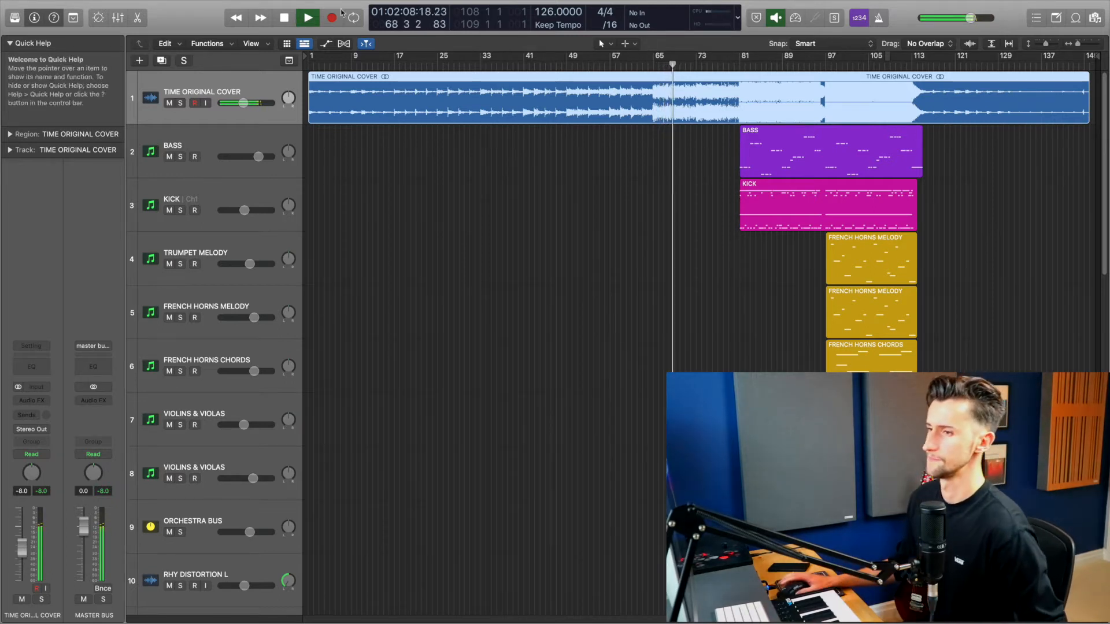
click(181, 104)
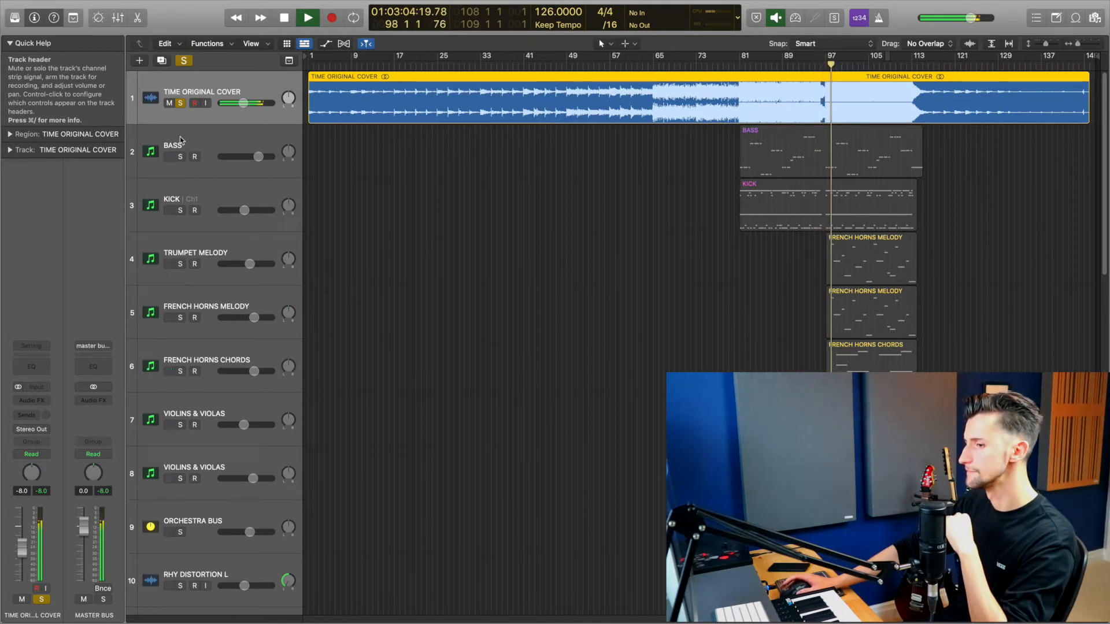
key(space)
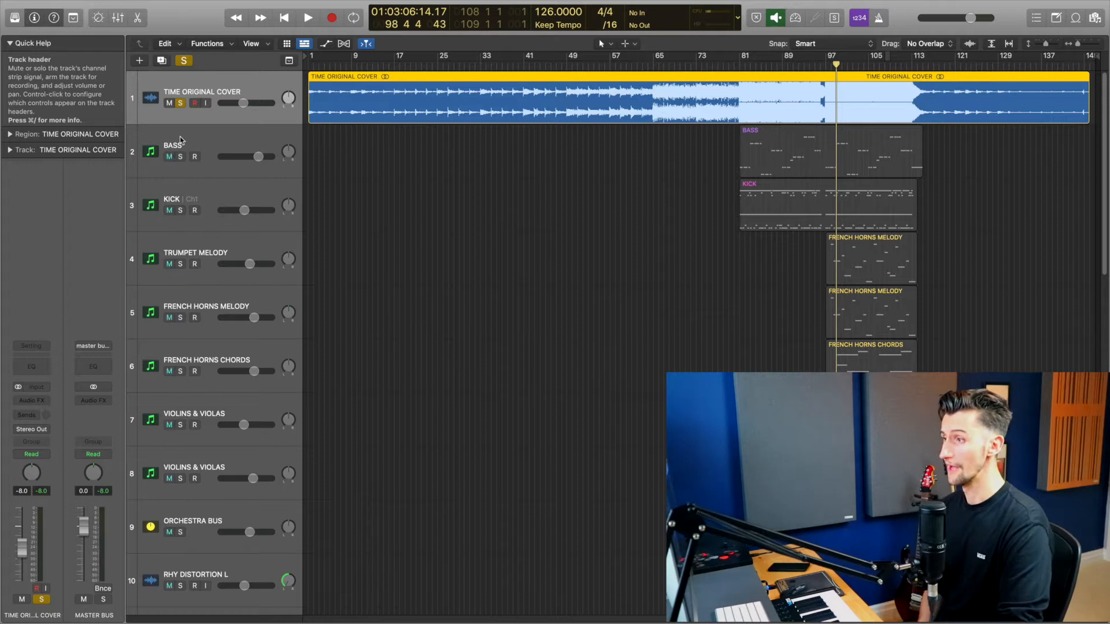
click(182, 104)
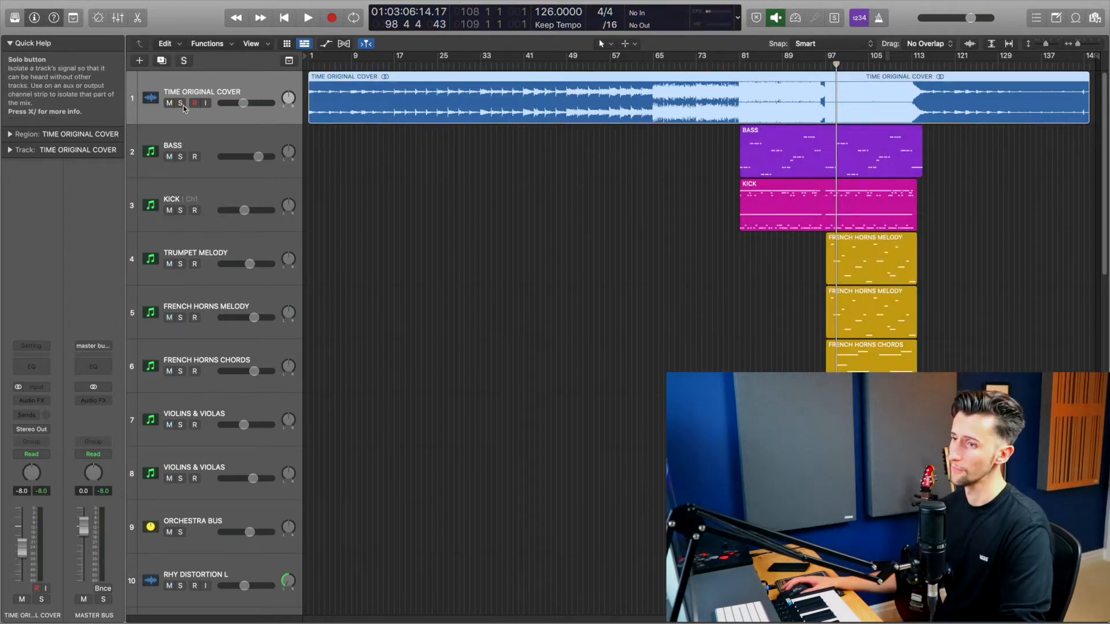
Step: Mute the original cover track and play the arrangement from bar 81 while reviewing the track list
click(170, 103)
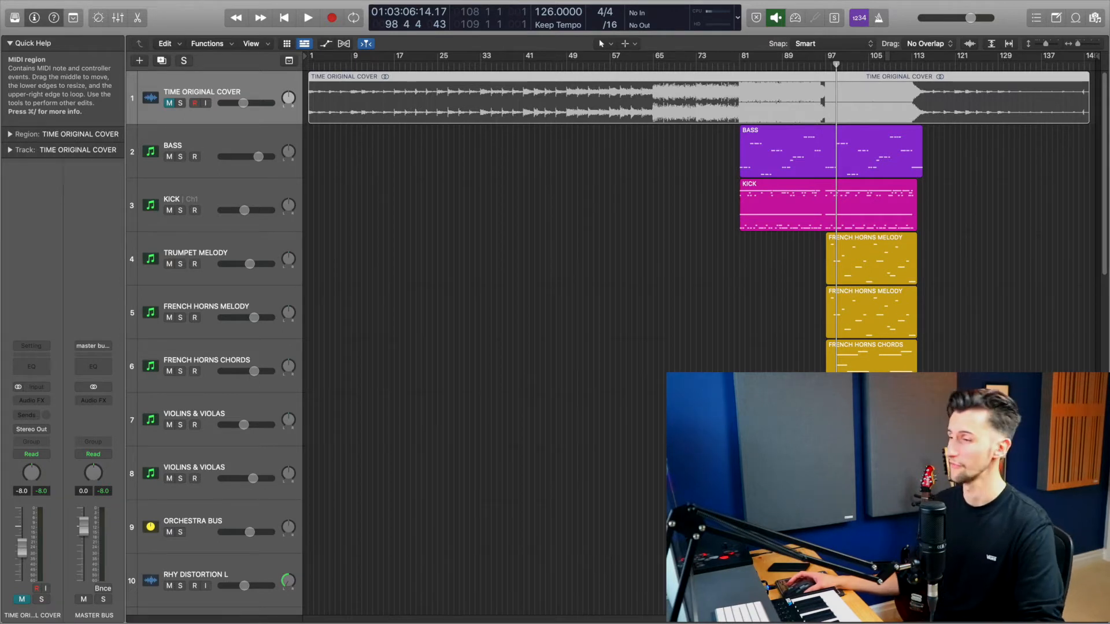
click(734, 65)
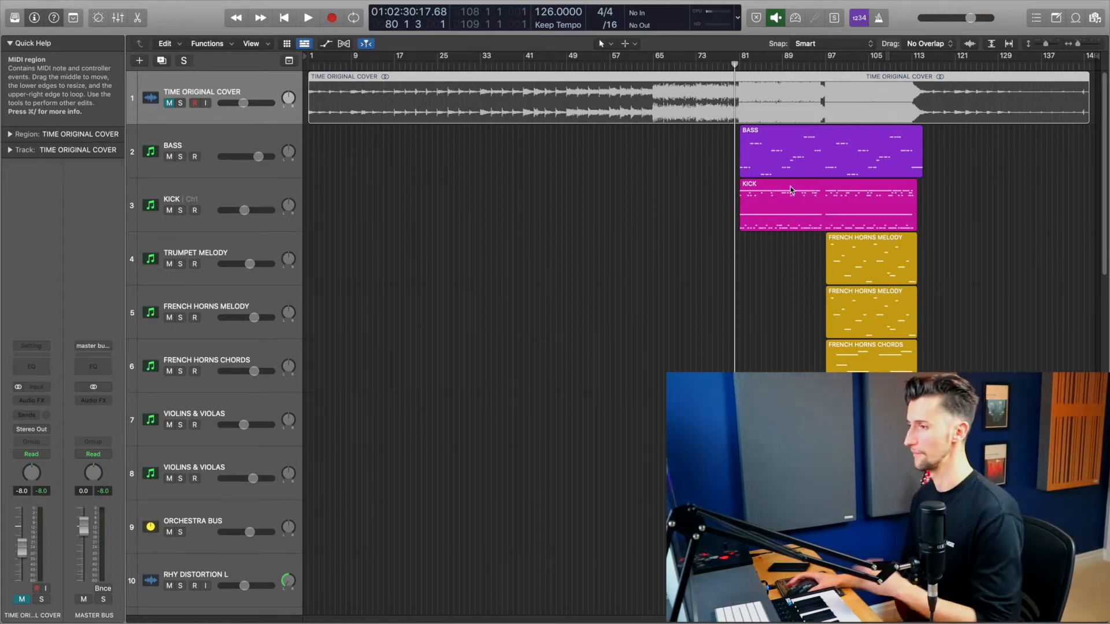
key(space)
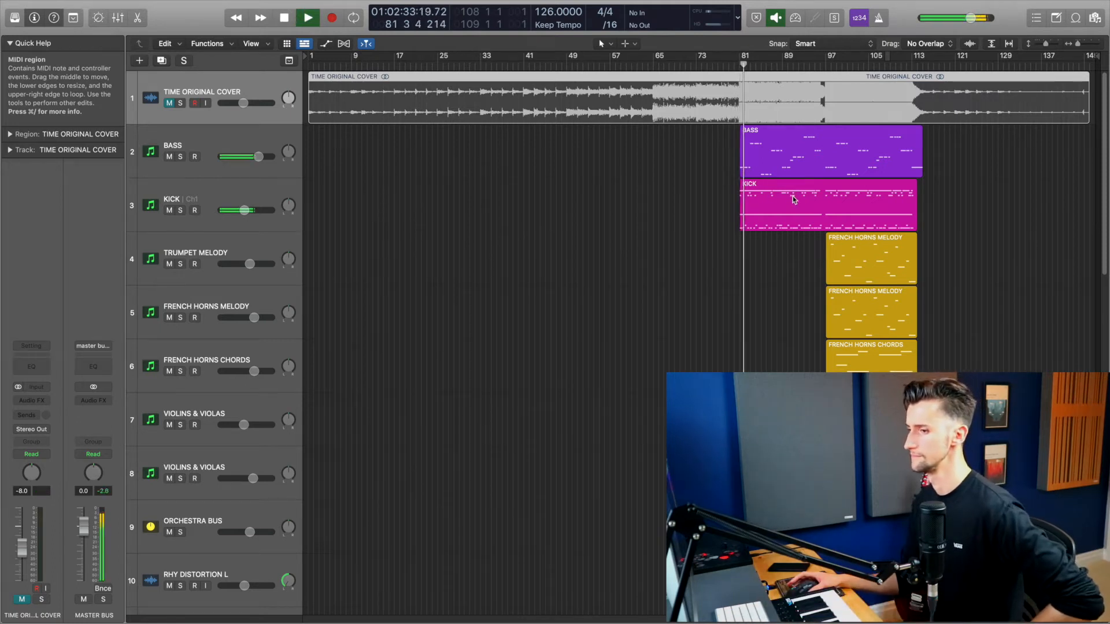
scroll(793, 200, down, 1)
scroll(793, 200, down, 1)
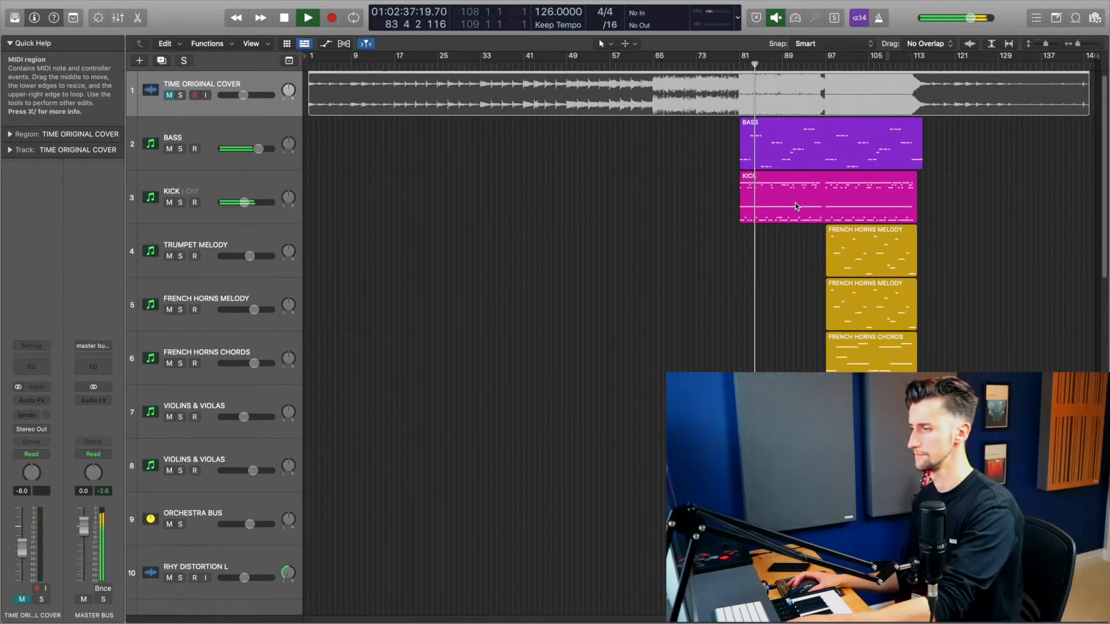
scroll(796, 204, down, 4)
scroll(795, 203, down, 2)
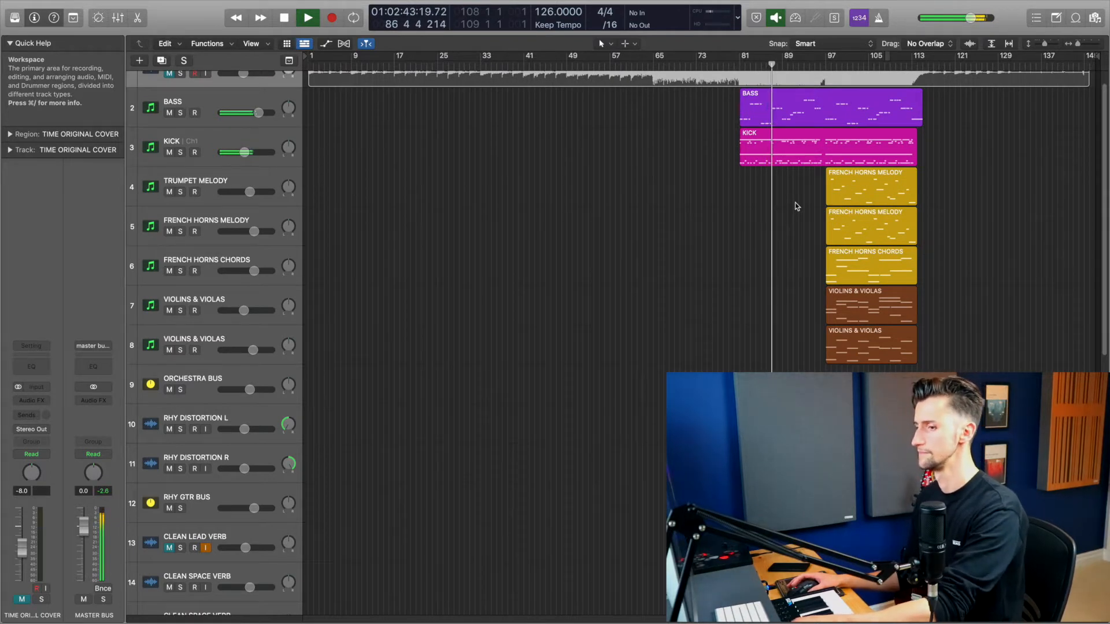
key(space)
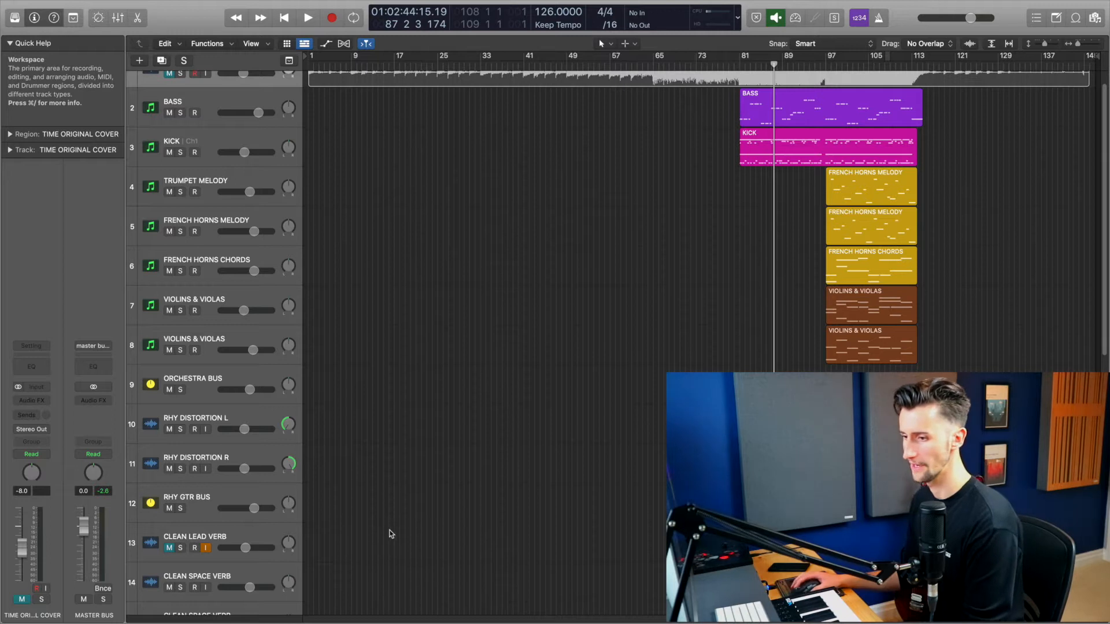
Step: Record a guitar take on the CLEAN LEAD VERB track
click(262, 528)
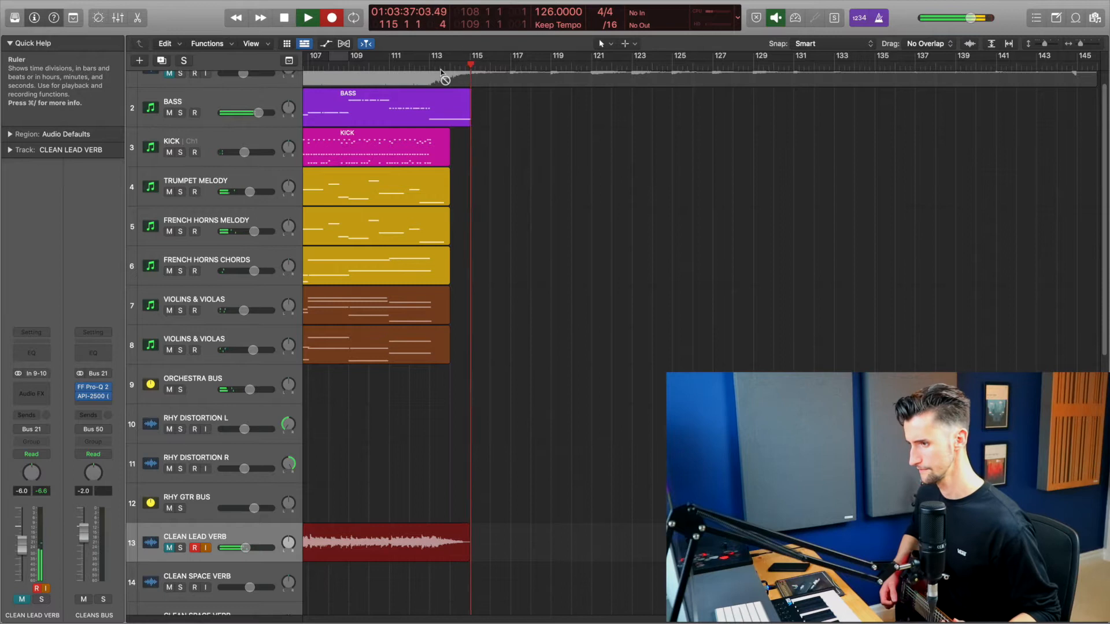
key(space)
Step: Record a guitar take on the first CLEAN SPACE VERB track
click(199, 580)
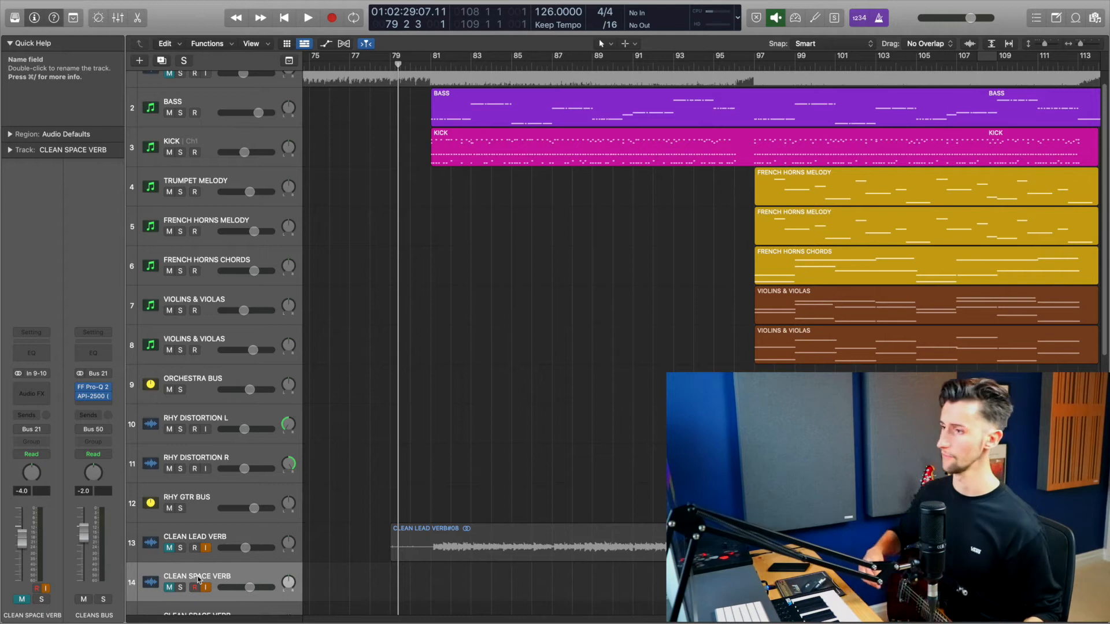
key(r)
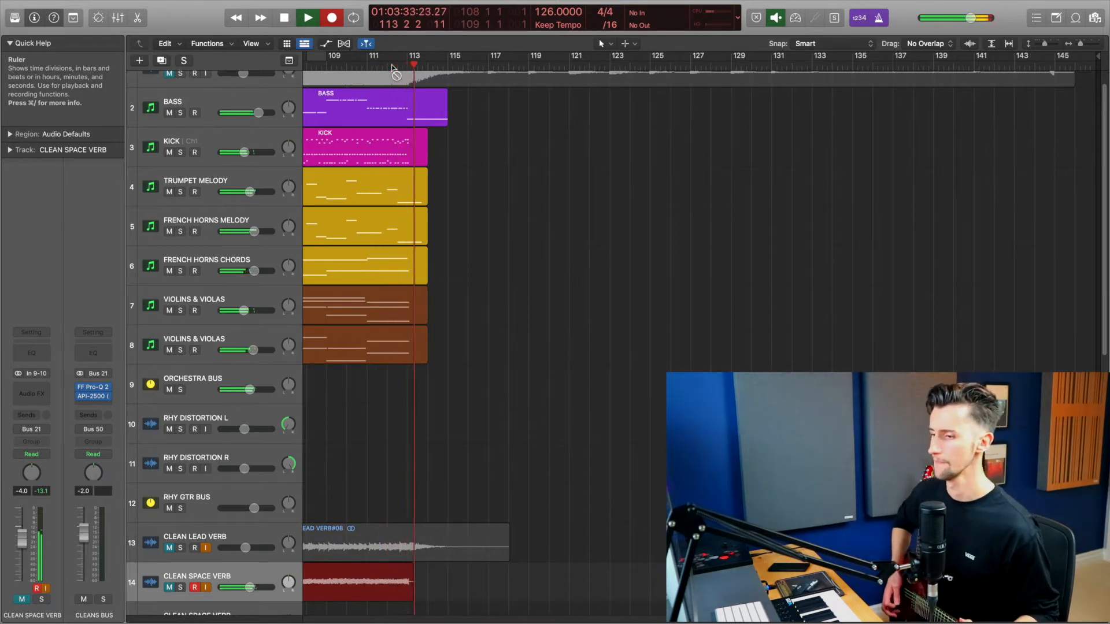
key(space)
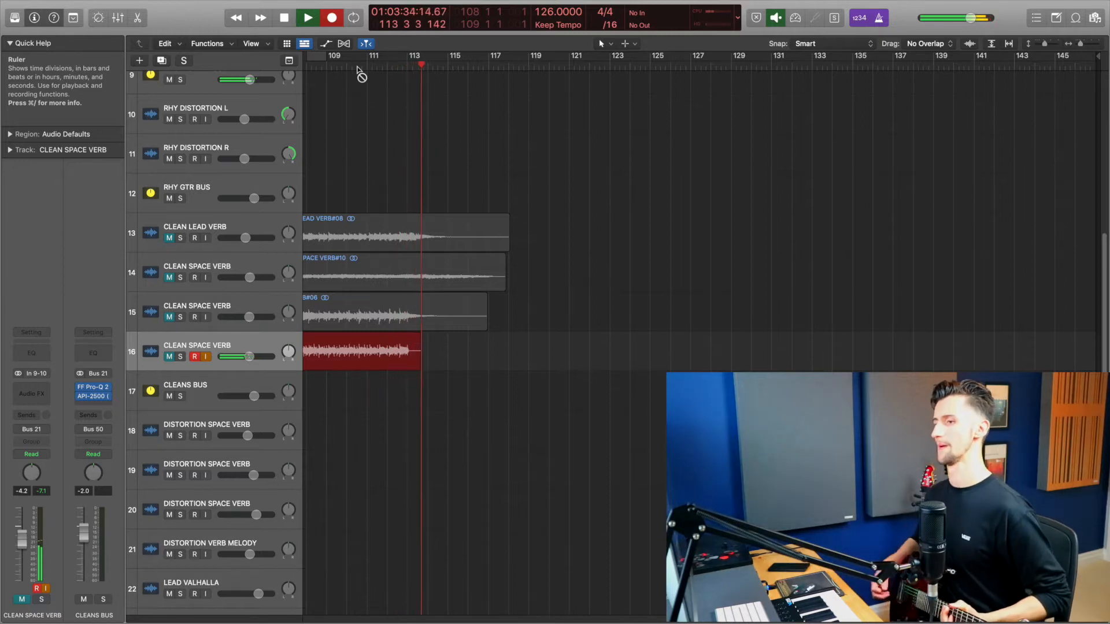
Step: Stop the take recorded on the third CLEAN SPACE VERB track
key(space)
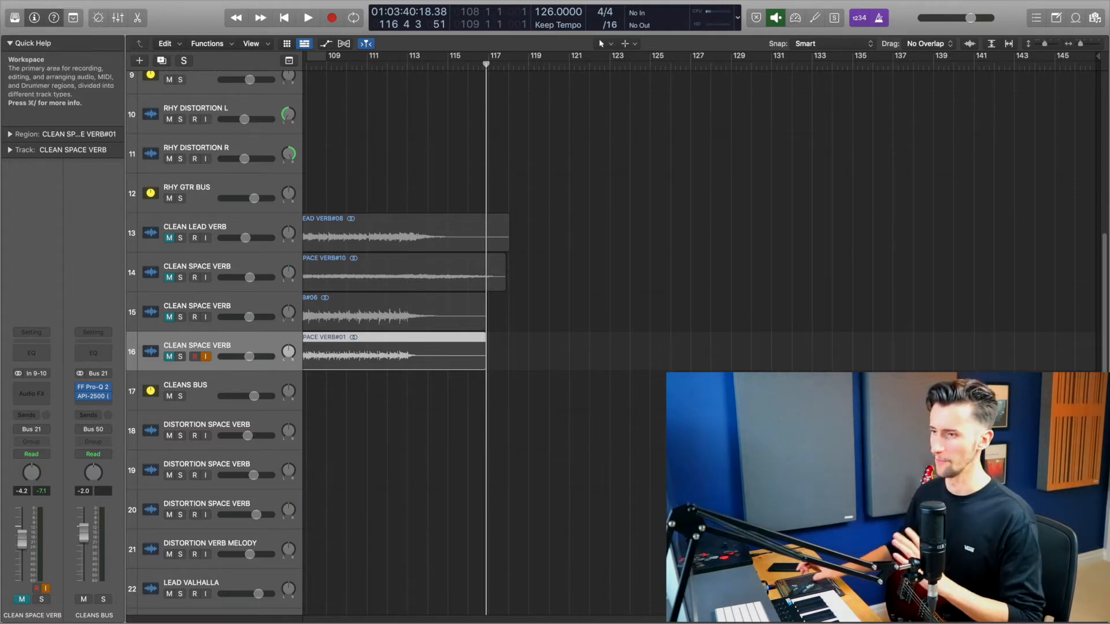
scroll(635, 334, left, 15)
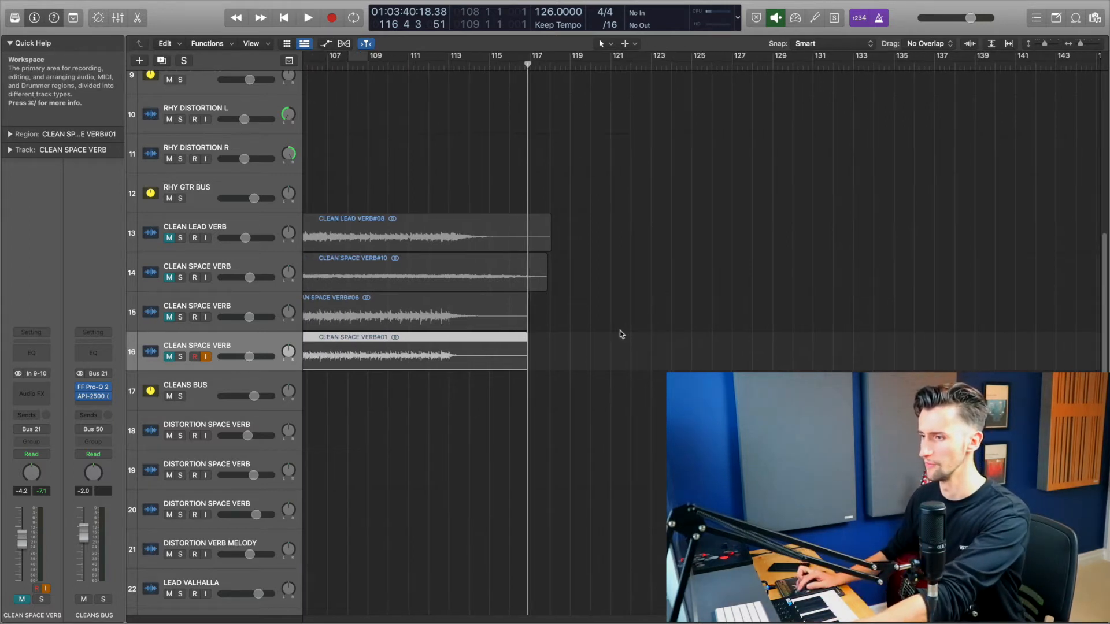
scroll(599, 334, left, 3)
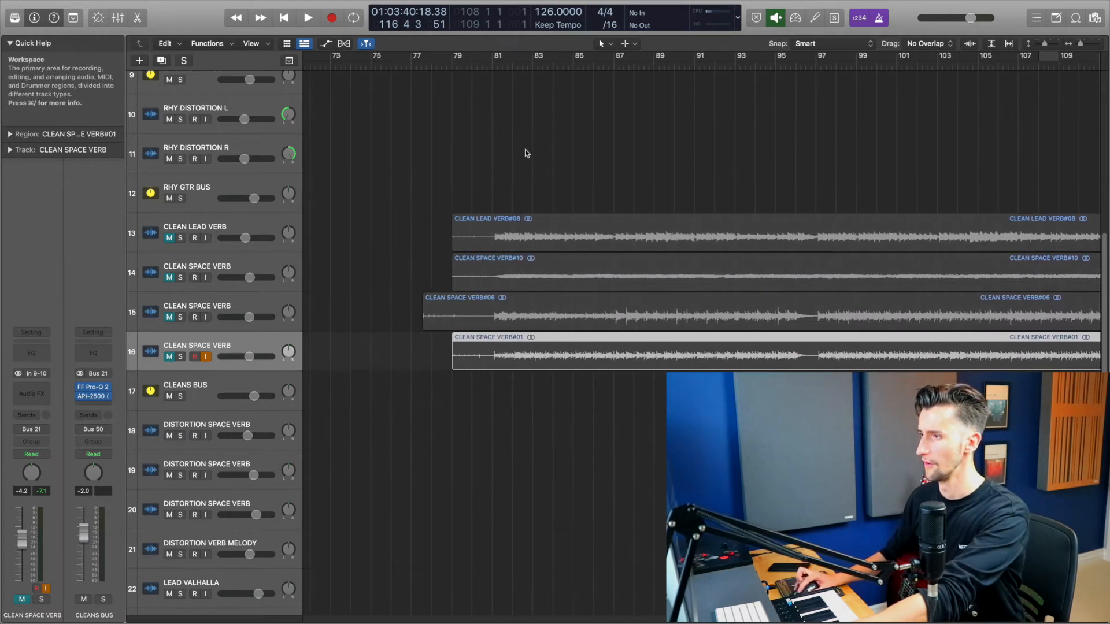
Step: Arm the first DISTORTION SPACE VERB track and record a take on it starting from bar 79
click(471, 70)
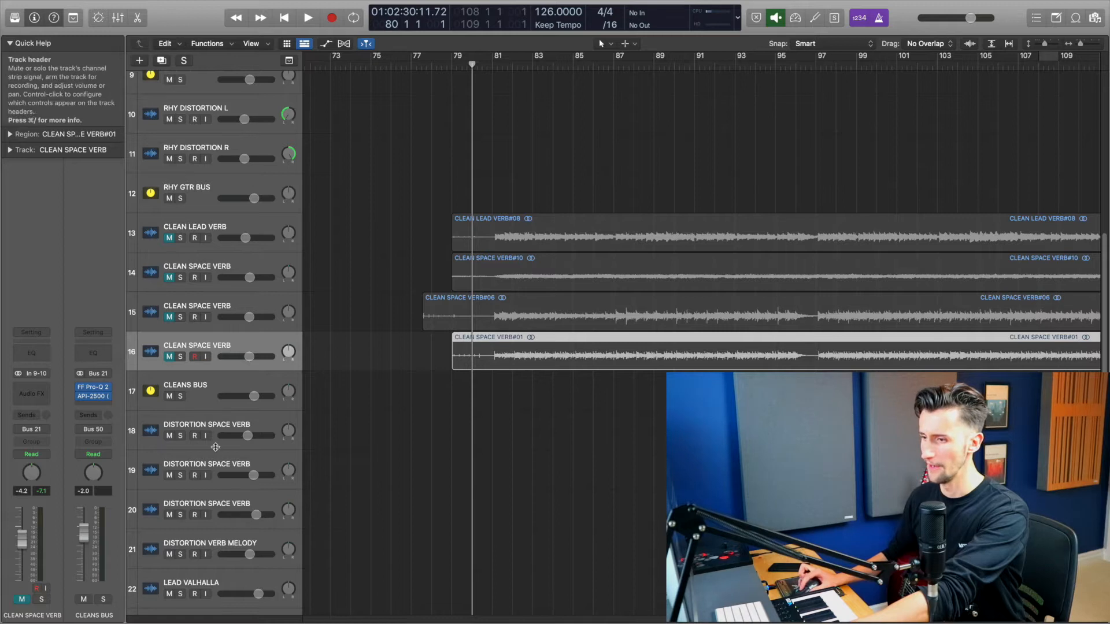
click(209, 426)
click(206, 435)
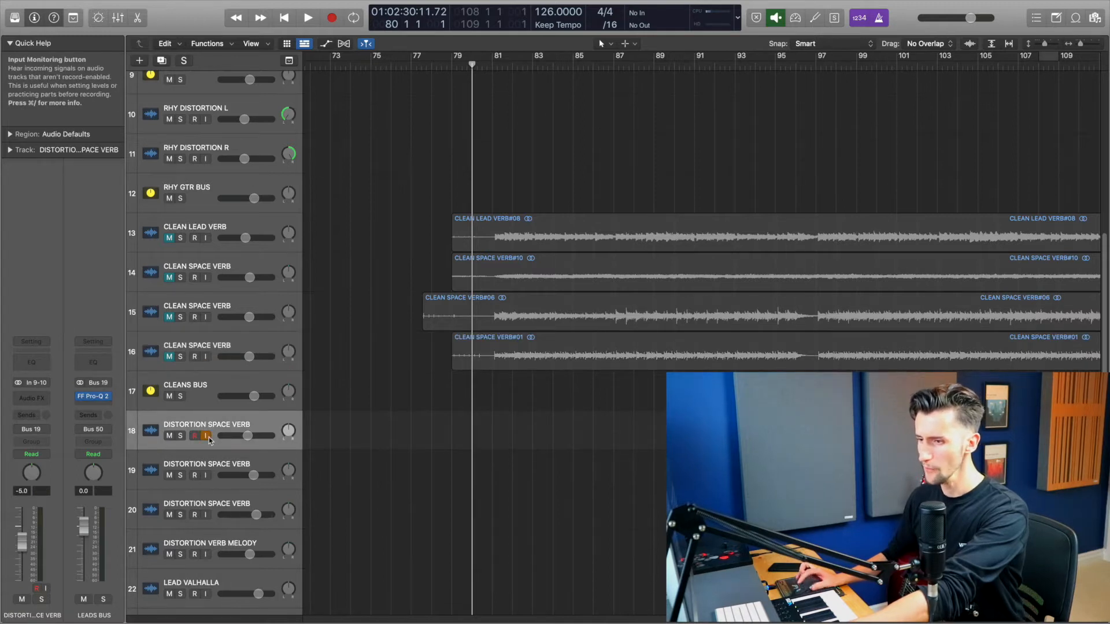
click(169, 436)
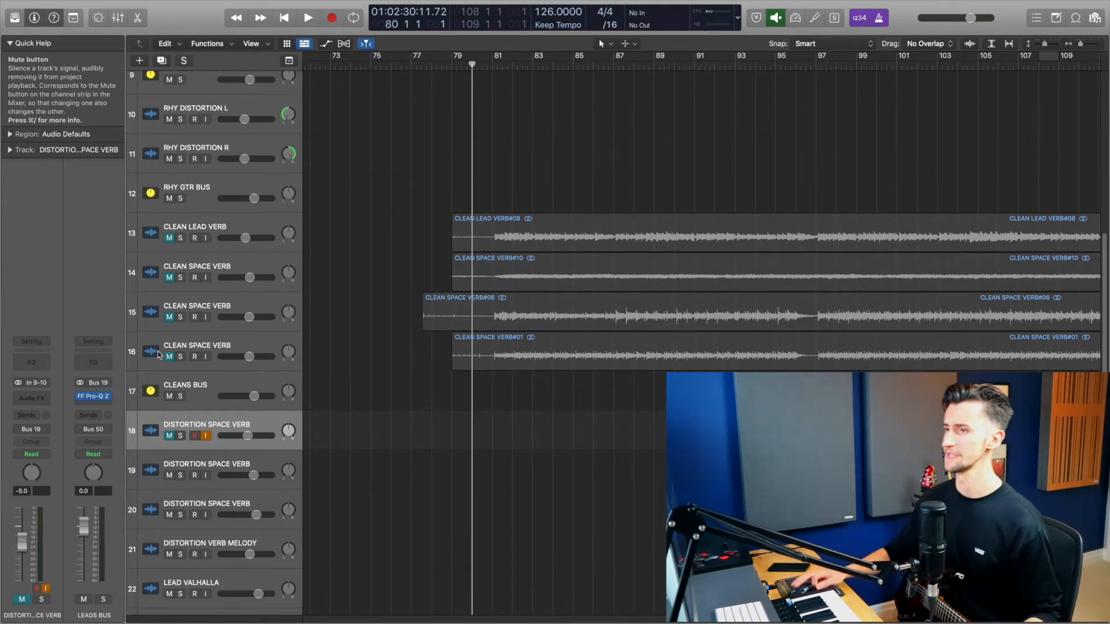
scroll(450, 231, up, 5)
click(451, 64)
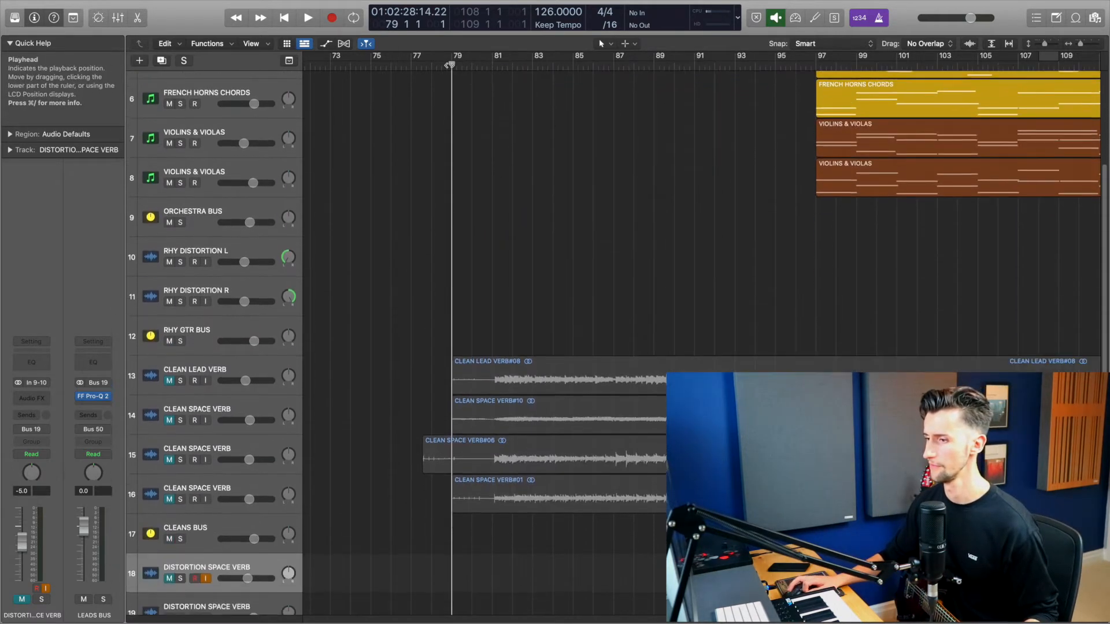
key(r)
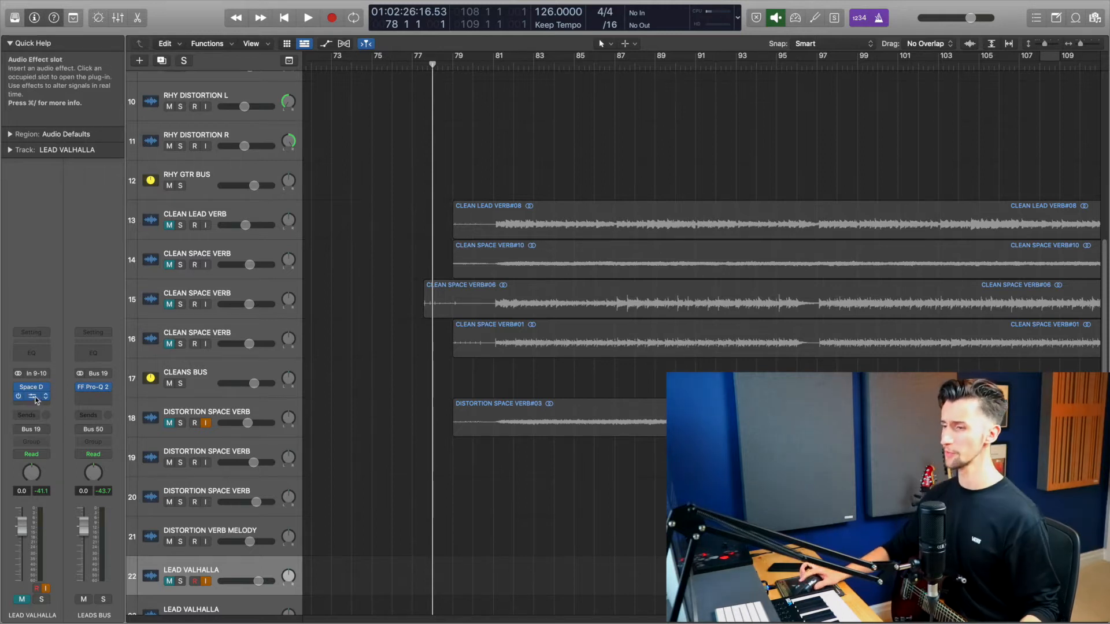
Step: Open the Valhalla Supermassive plugin on the LEAD VALHALLA track and close it again
click(33, 397)
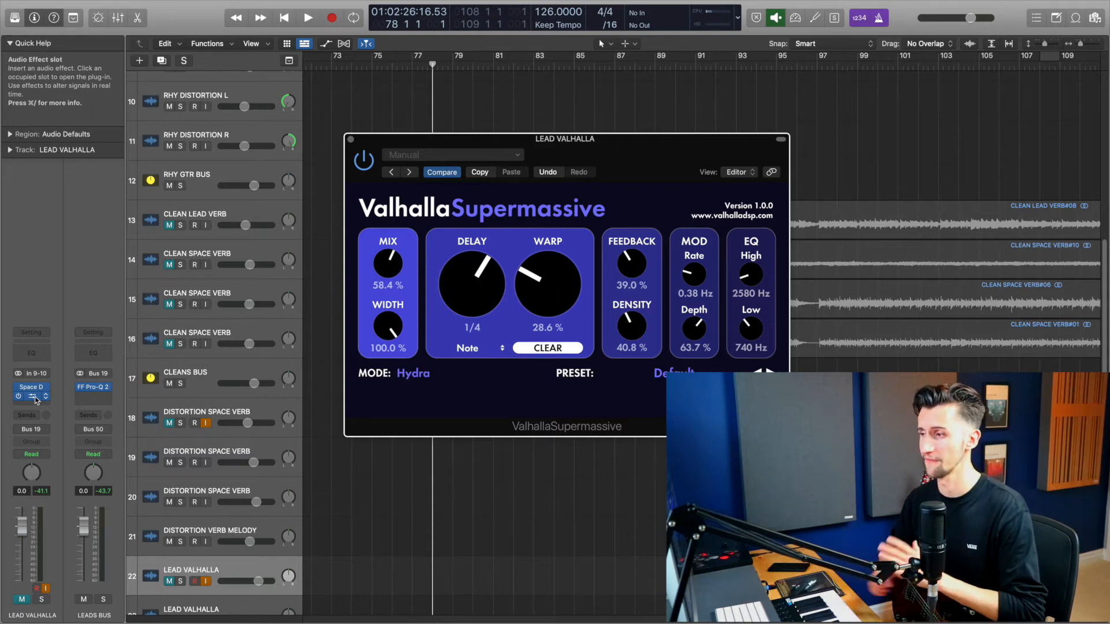
click(351, 141)
Step: Record a guitar take on the LEAD VALHALLA track starting from bar 77
drag(432, 65, 422, 63)
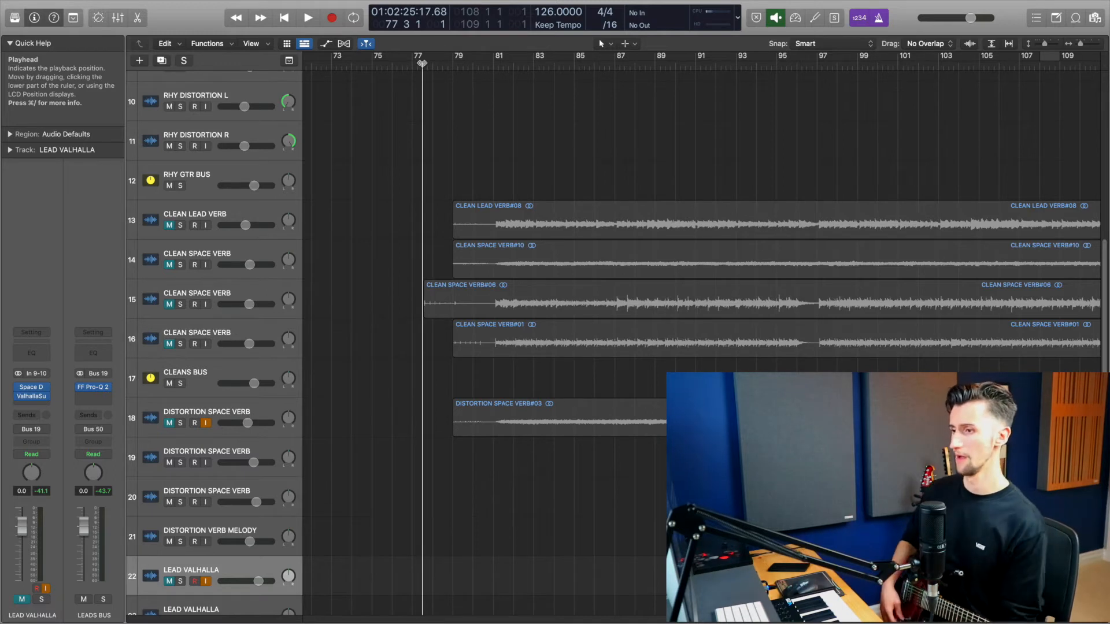
key(r)
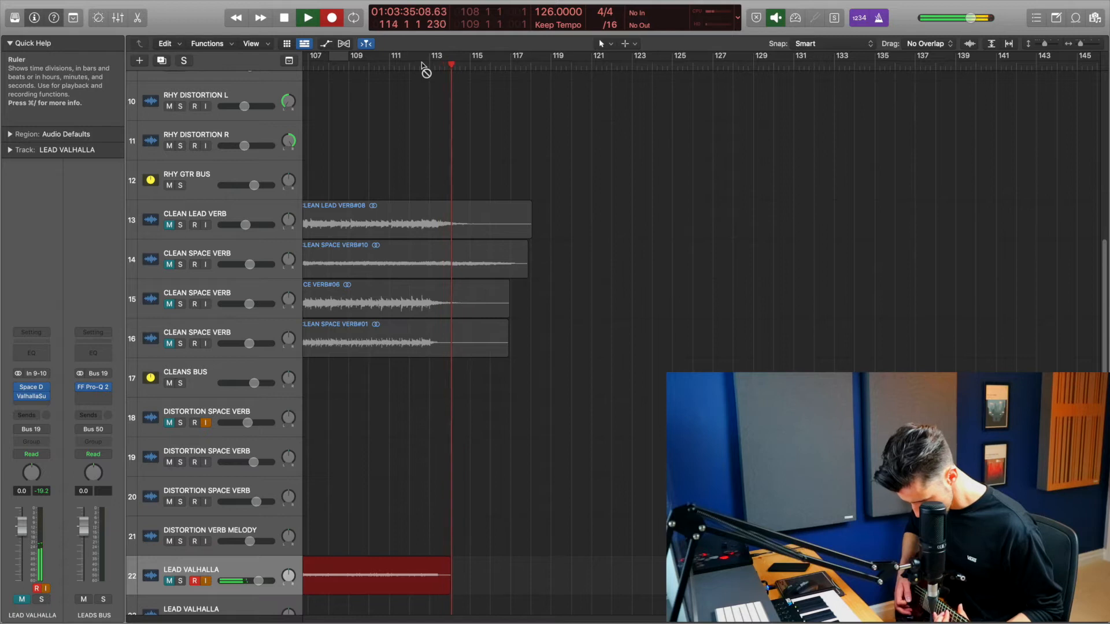
key(space)
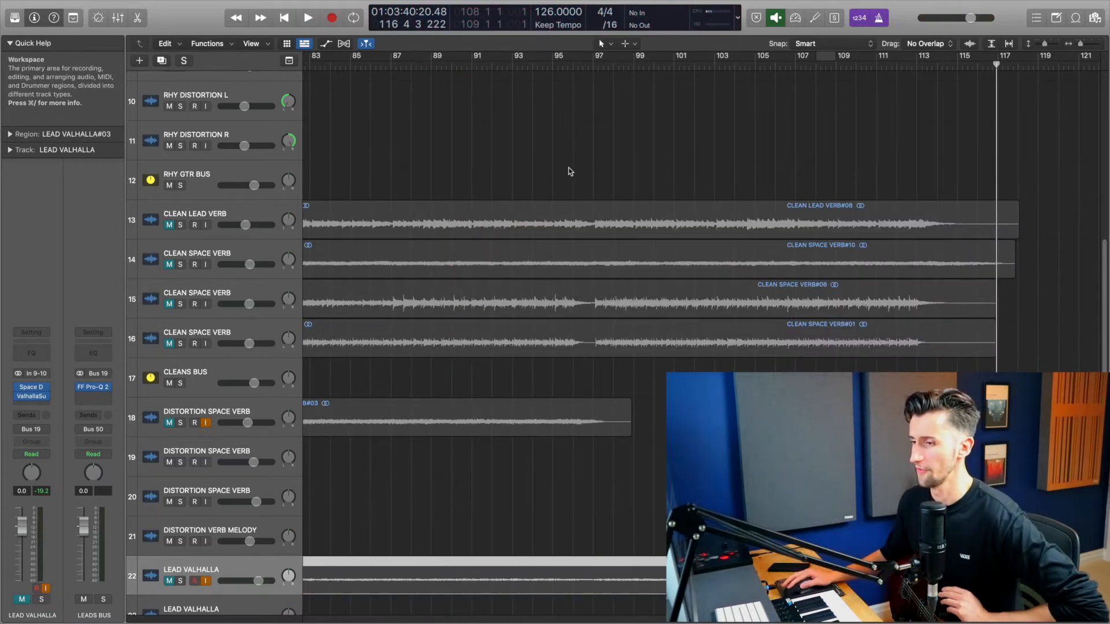
Step: Select all the recorded verb regions and play them back together
scroll(569, 171, left, 2)
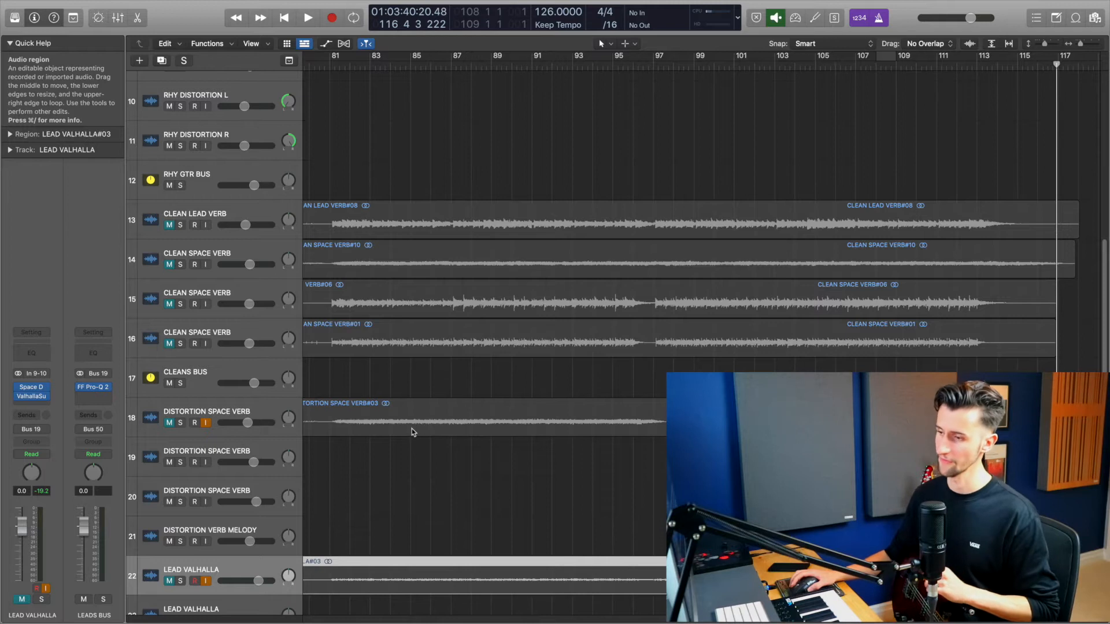
scroll(409, 418, left, 1)
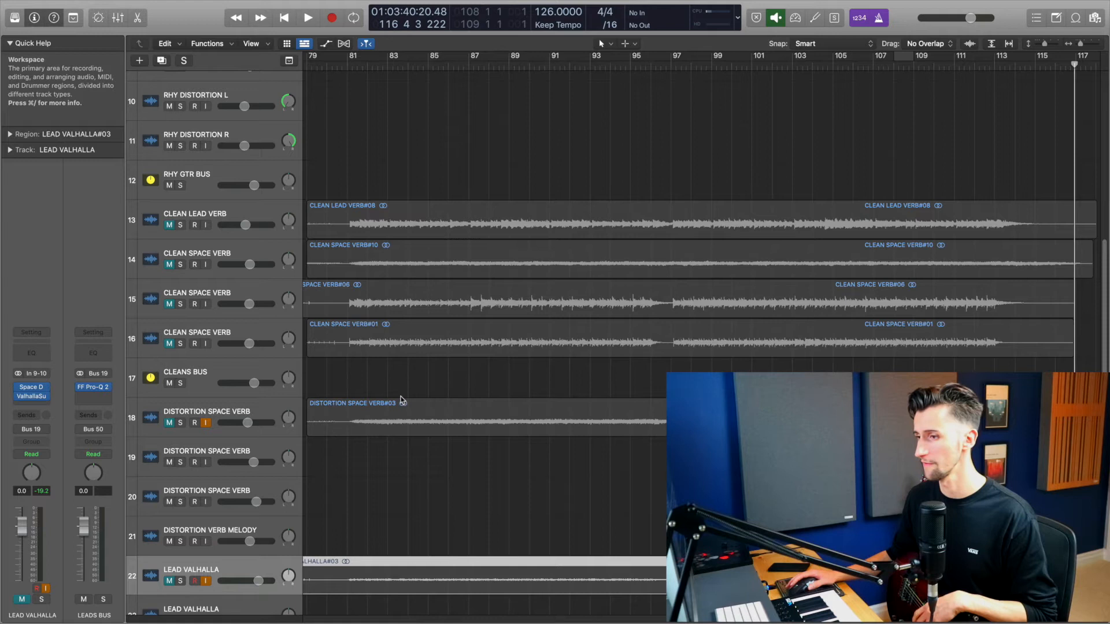
scroll(400, 399, left, 2)
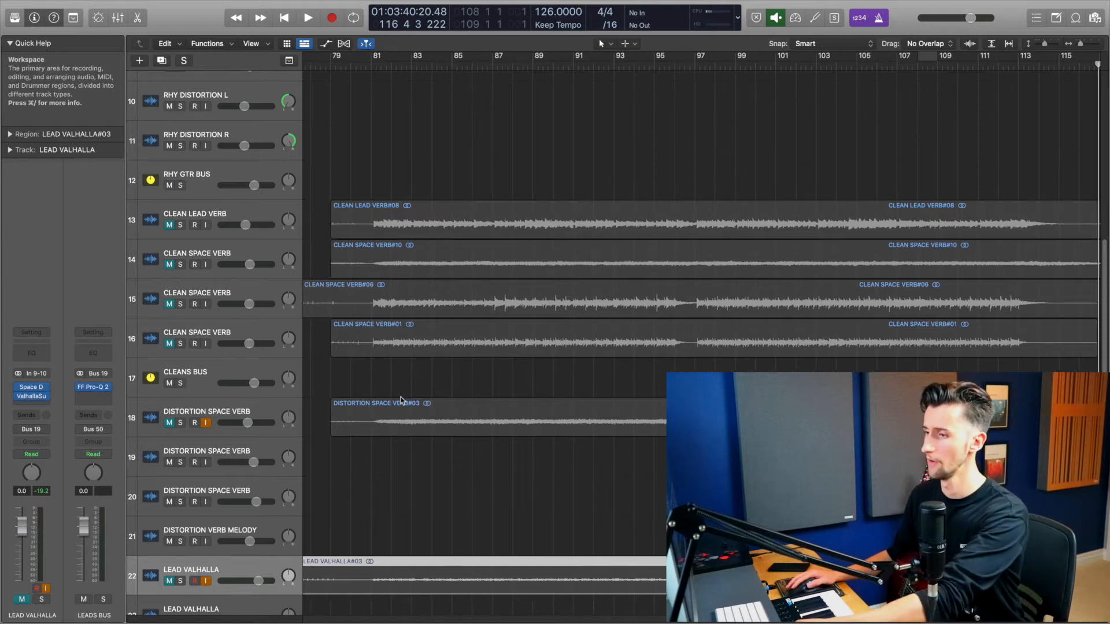
key(super+Left)
scroll(482, 336, right, 3)
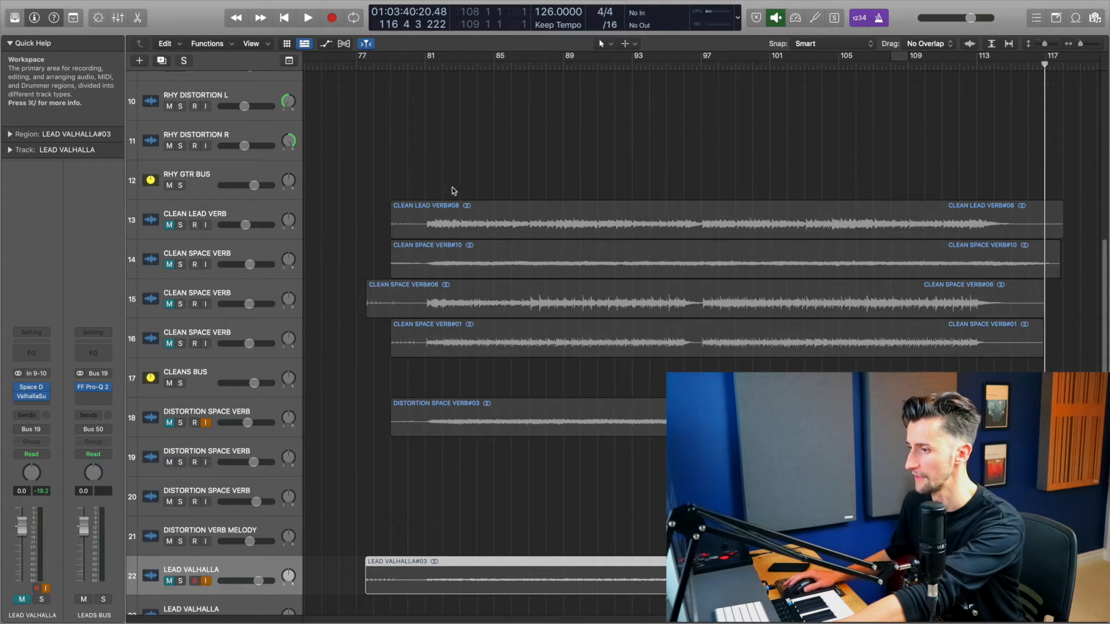
drag(495, 176, 801, 606)
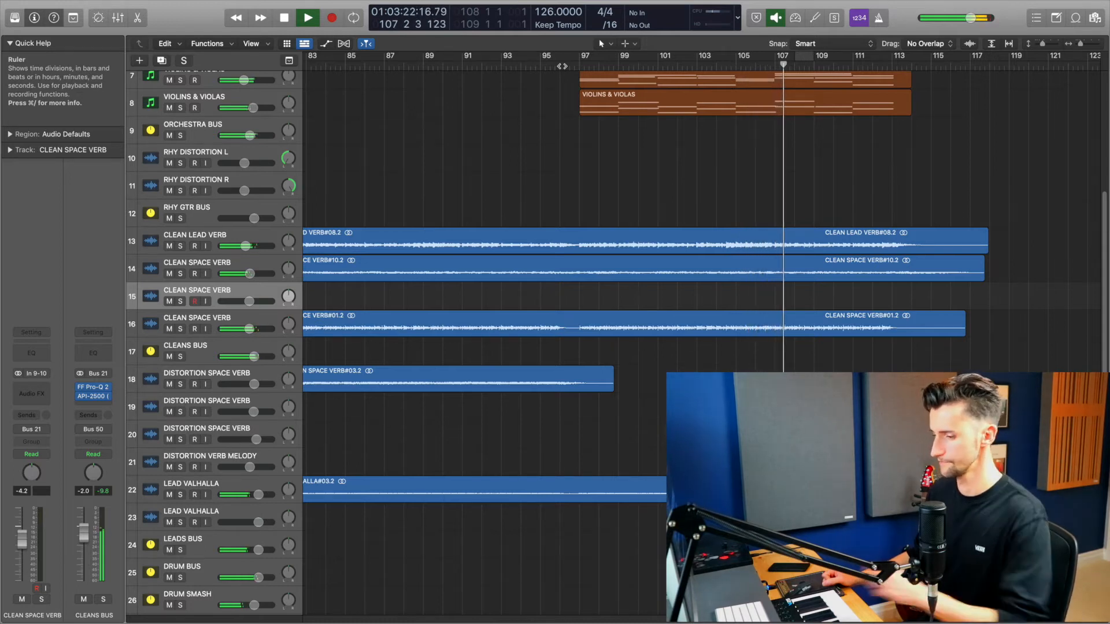
key(space)
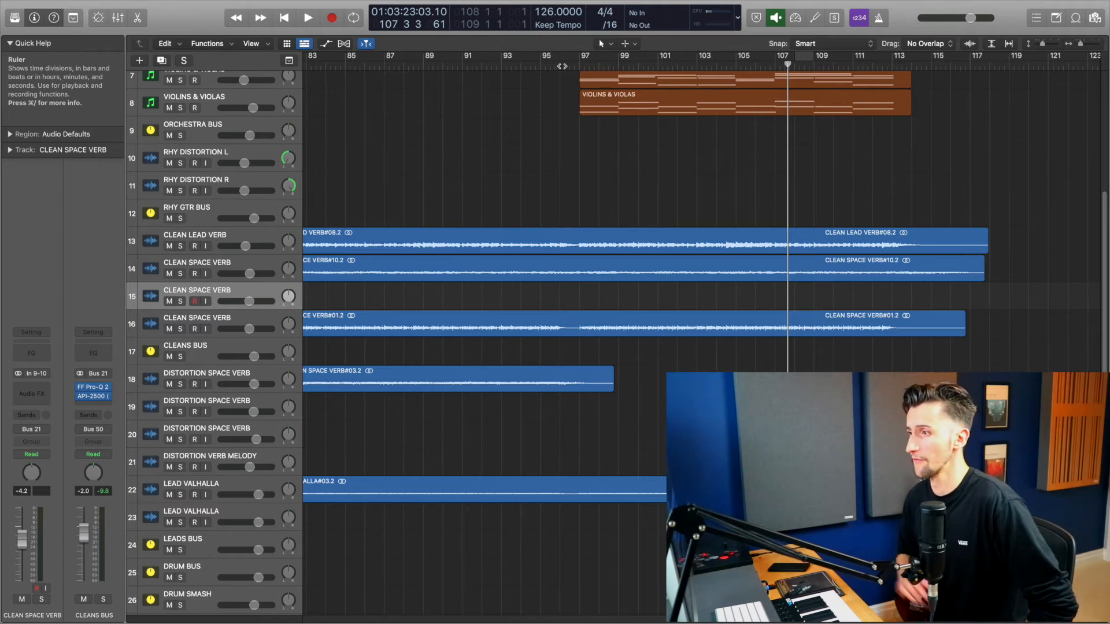
Step: Record a guitar take on the RHY DISTORTION L track starting from bar 96, with the metronome toggled
click(561, 65)
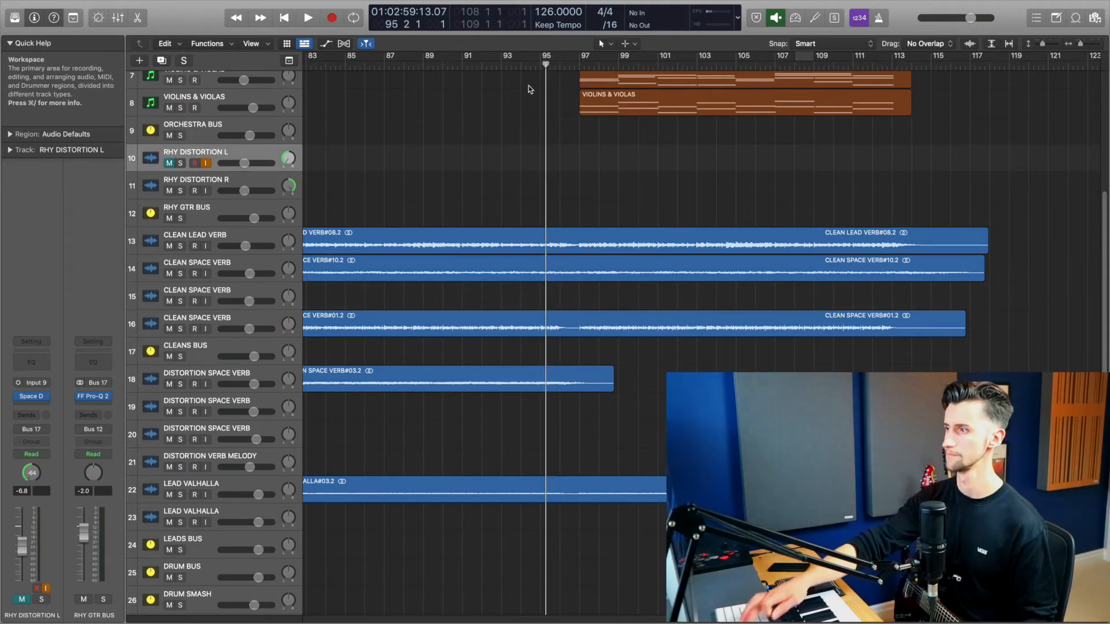
key(r)
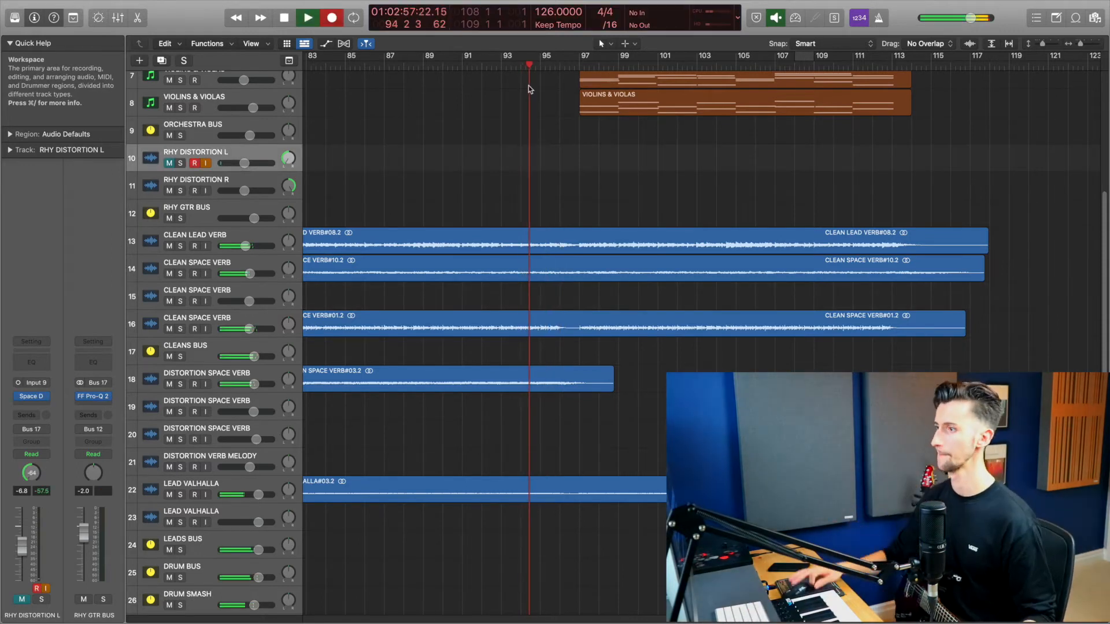
click(878, 19)
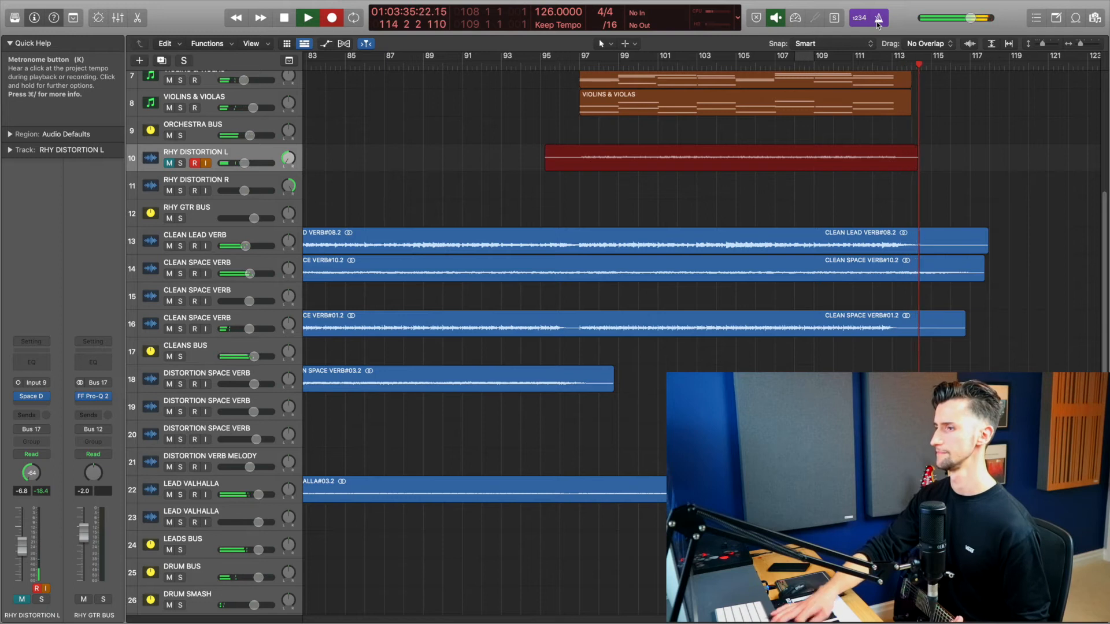
key(space)
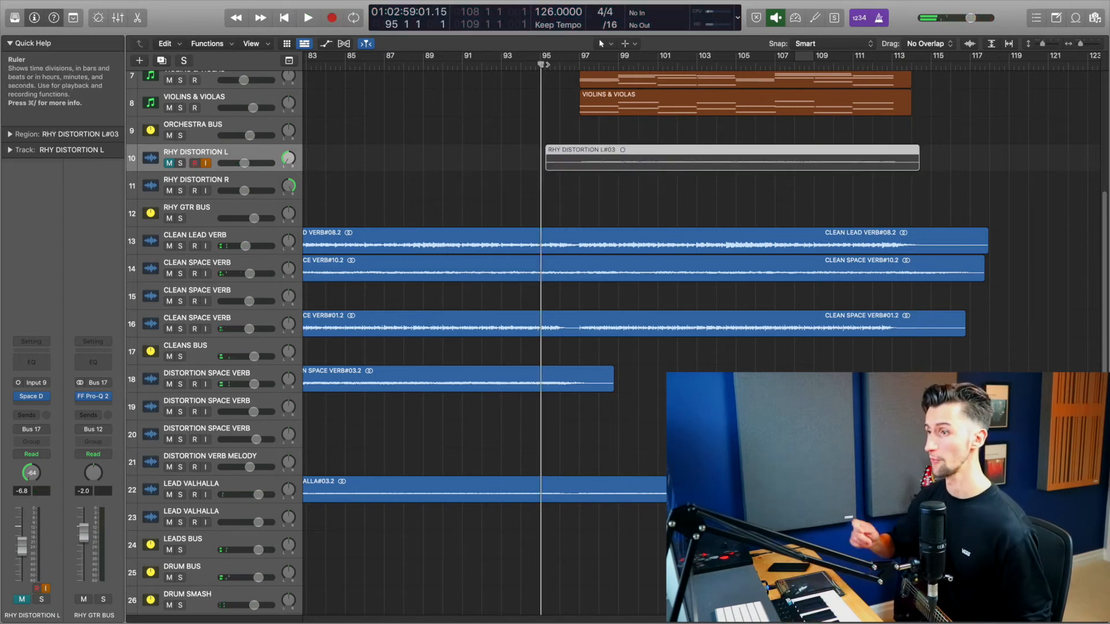
Step: Select the RHY DISTORTION R track and record a guitar take on it starting from bar 95
click(170, 191)
click(231, 183)
key(r)
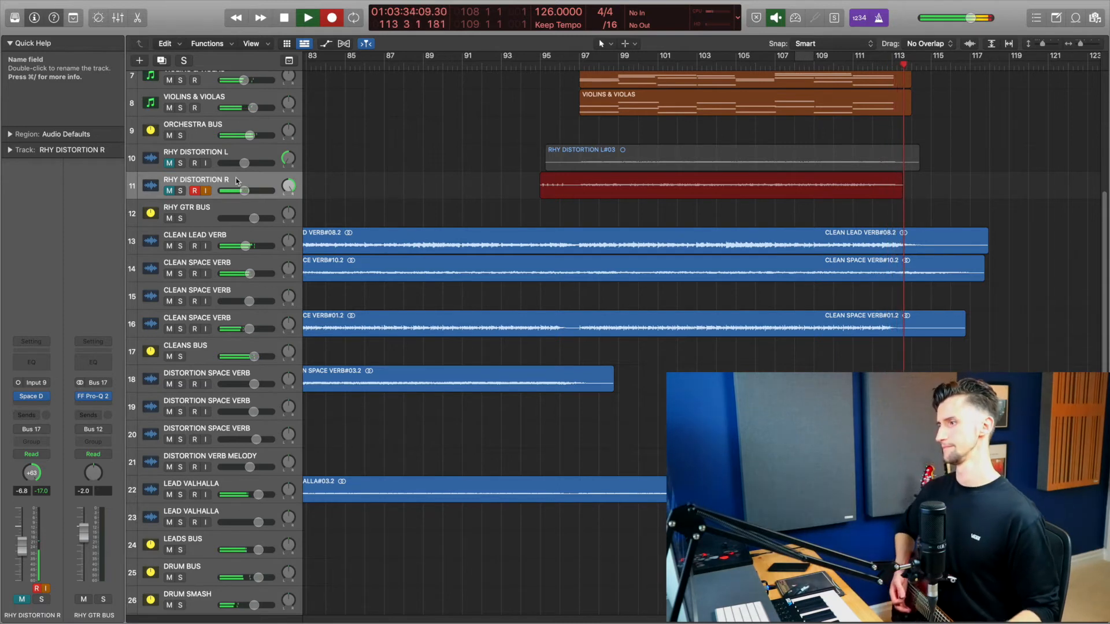
key(space)
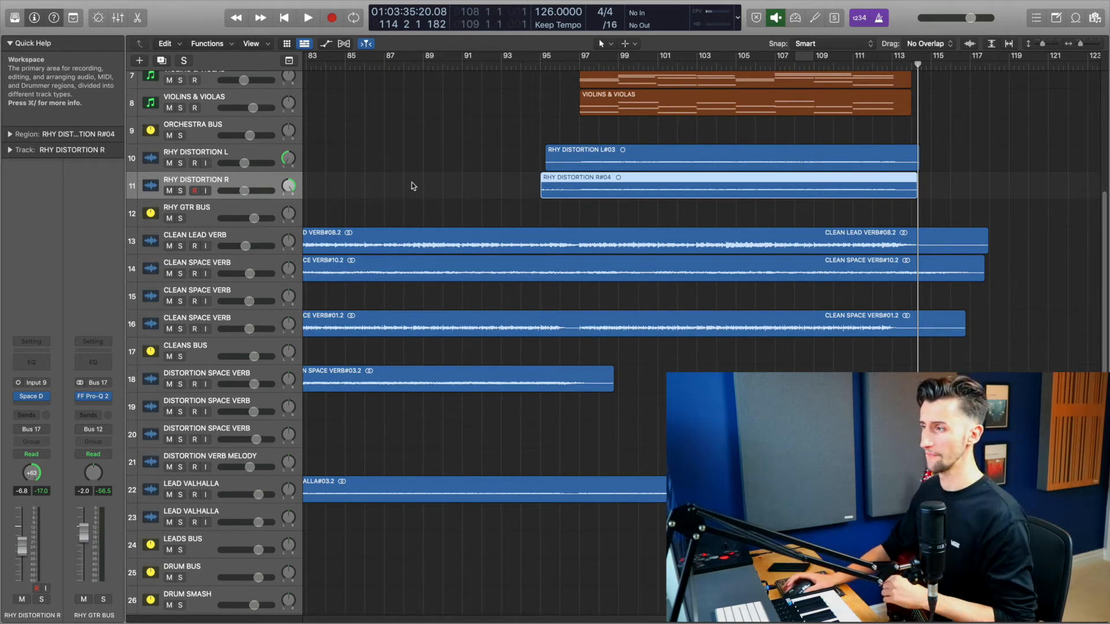
Step: Play back the two rhythm distortion takes from bar 96, unsoloing the RHY GTR BUS track
click(561, 65)
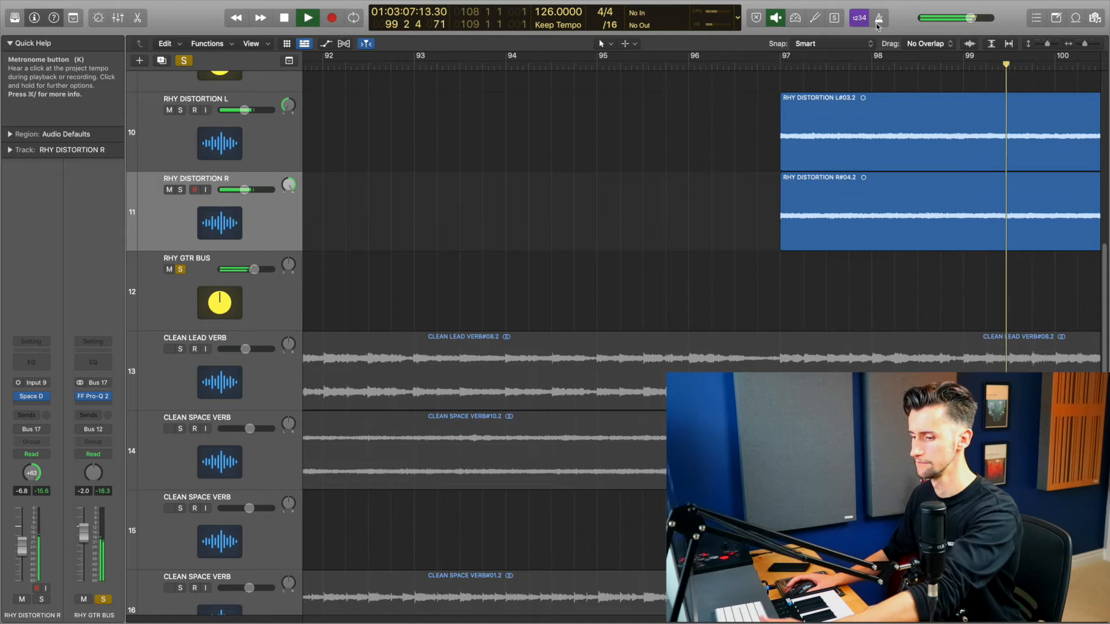
key(space)
click(191, 275)
click(179, 270)
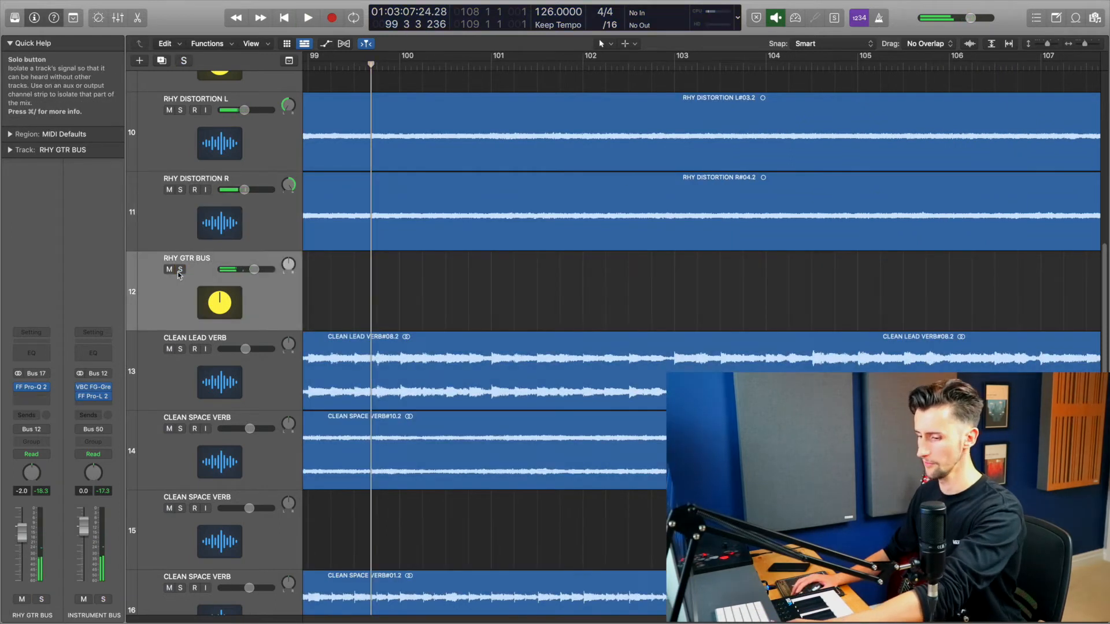
key(space)
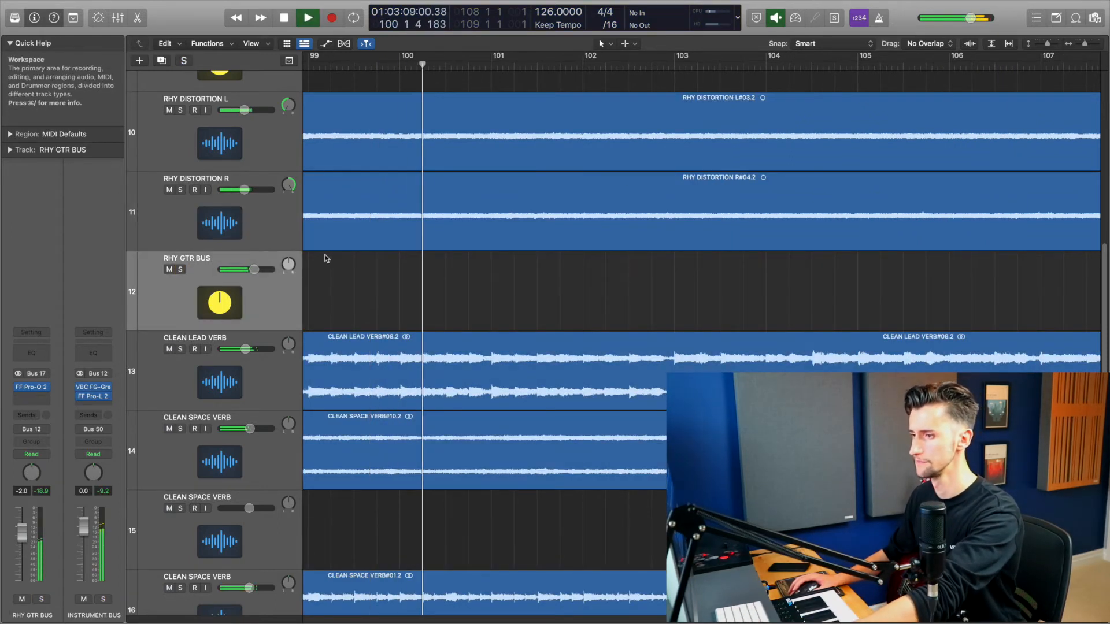
key(super+Up)
key(super+Up)
key(super+Left)
key(super+Left)
key(super+Left)
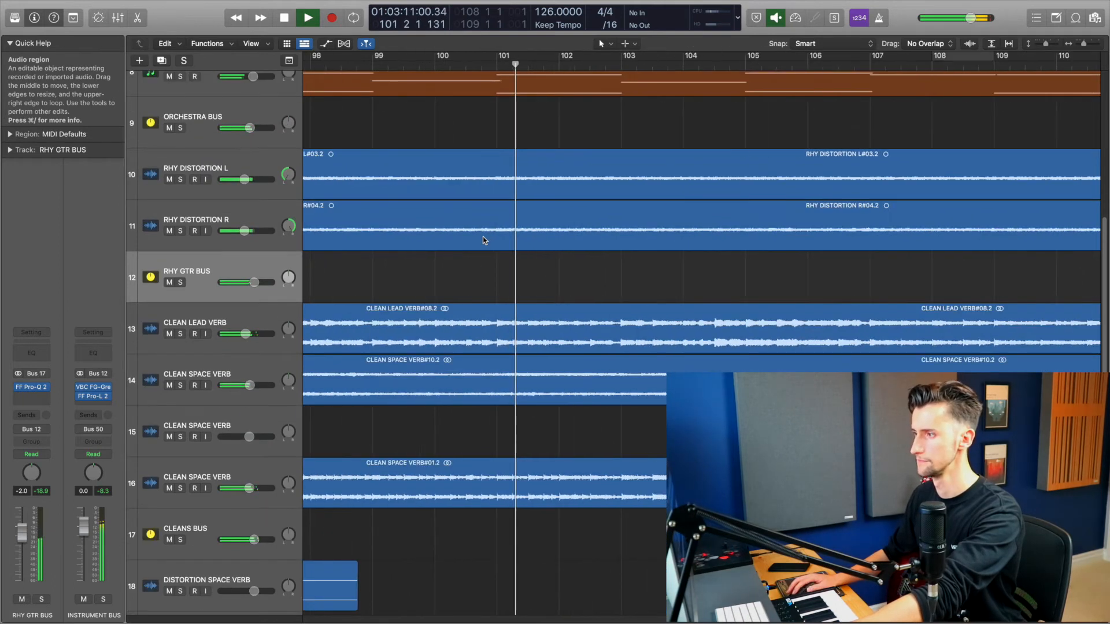
scroll(483, 237, down, 10)
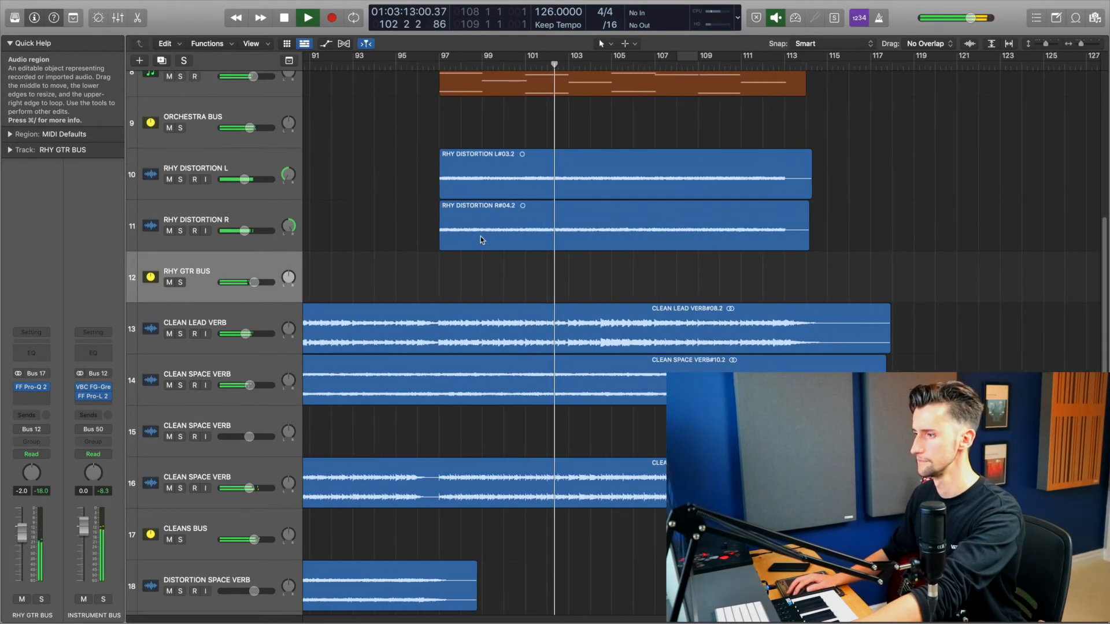
scroll(480, 237, down, 4)
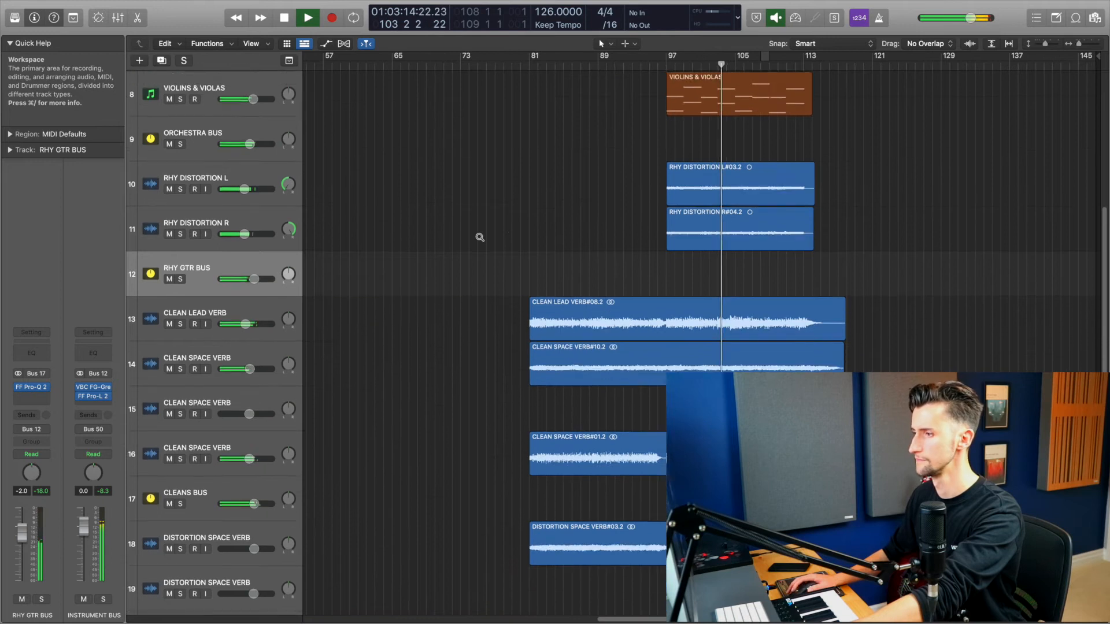
key(super+Up)
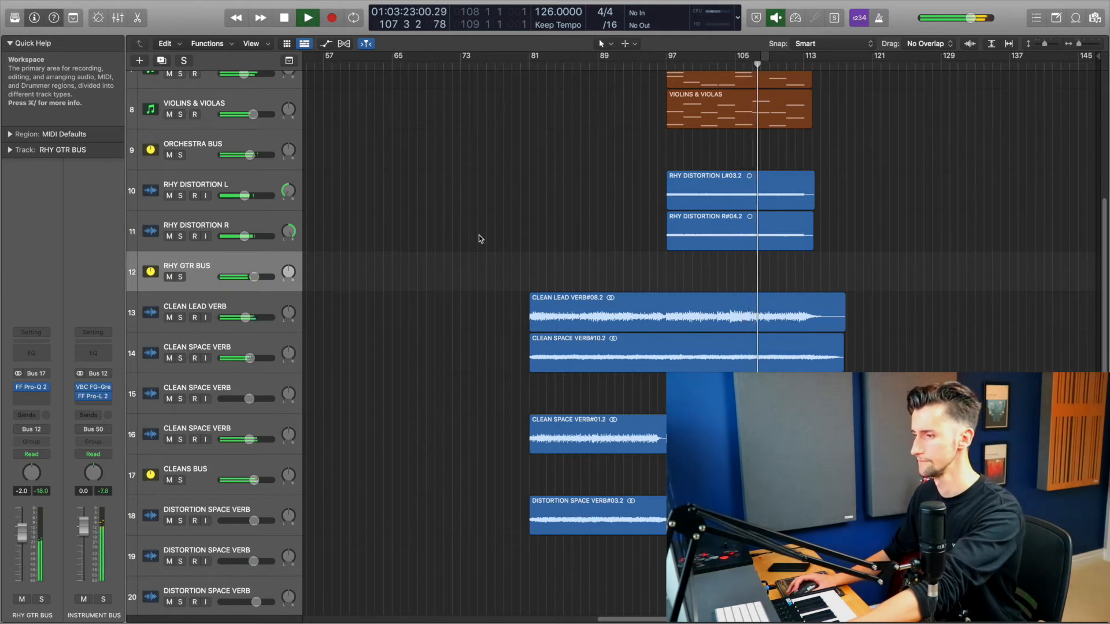
scroll(479, 235, down, 1)
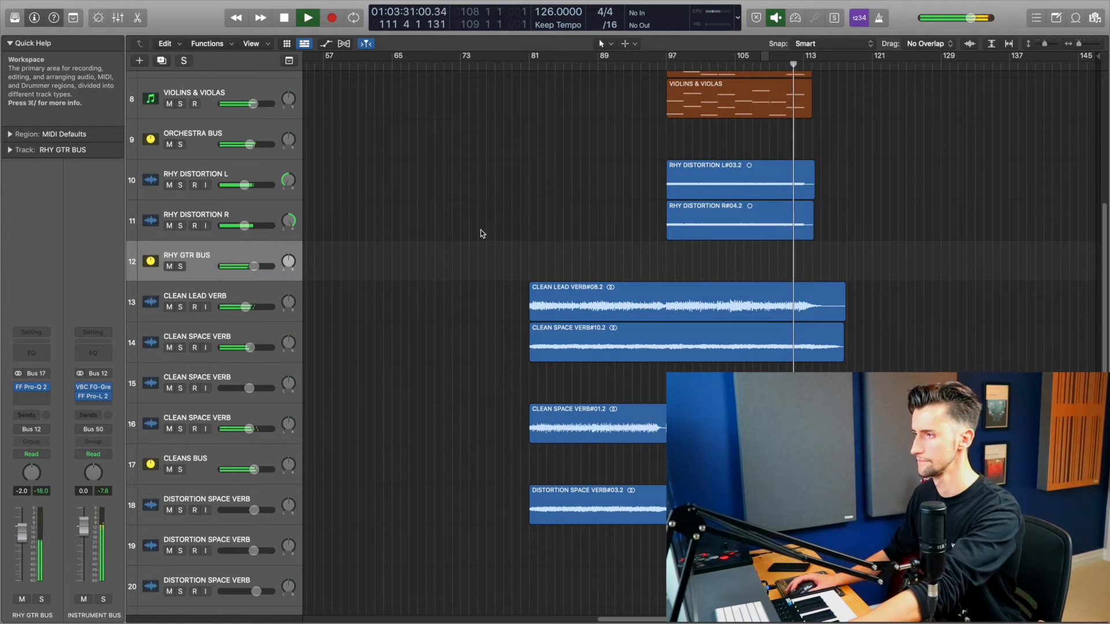
Step: Record a guitar take on the second LEAD VALHALLA track starting from bar 94
click(664, 63)
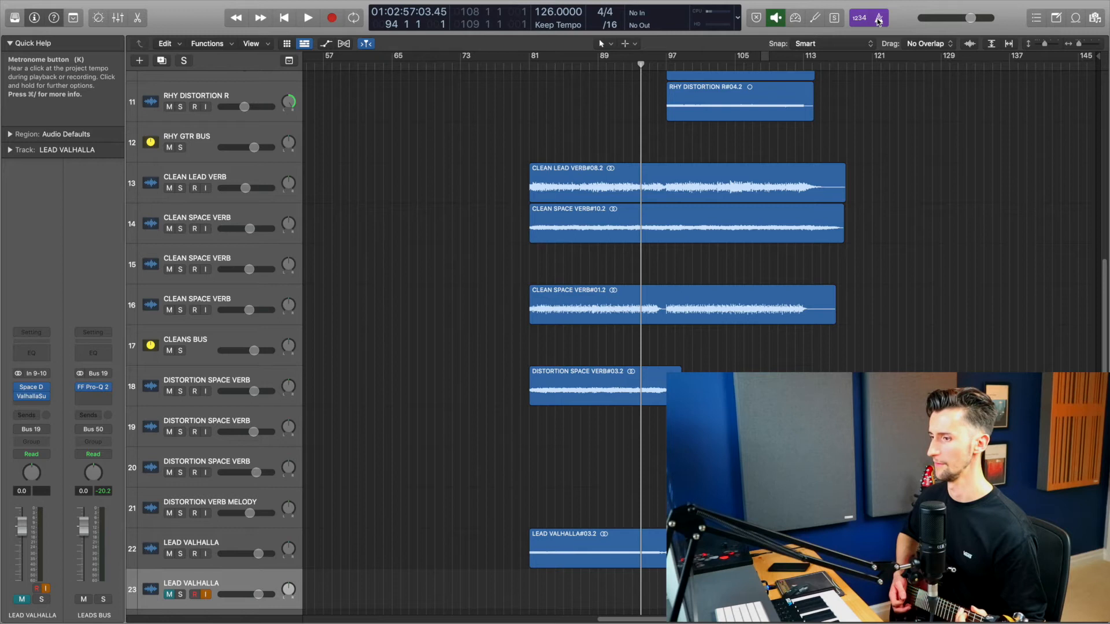
key(r)
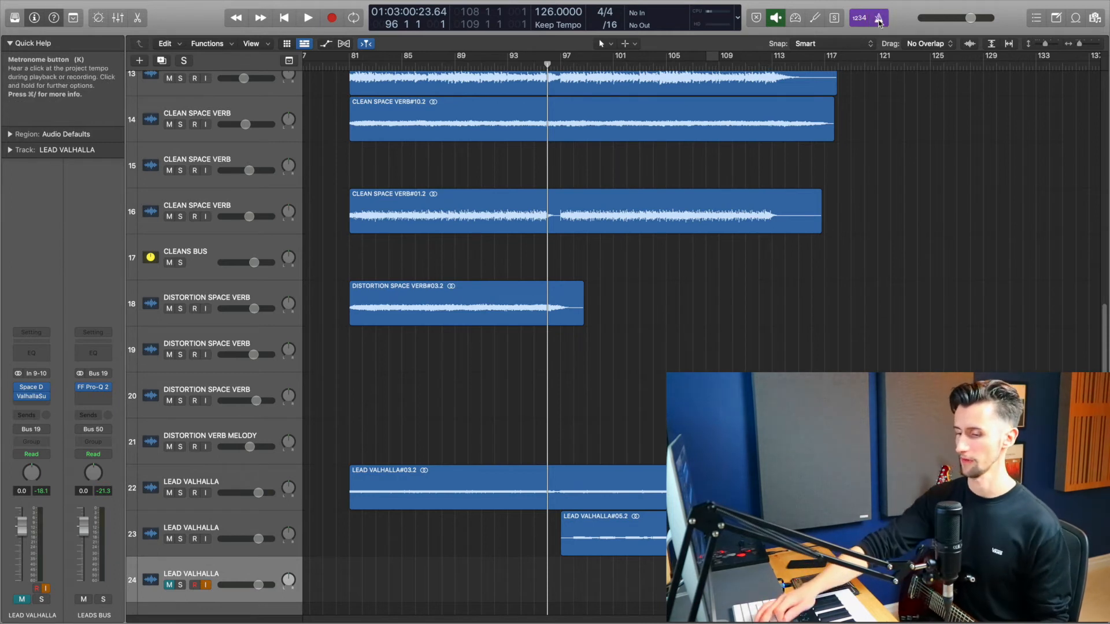
Step: Record another guitar take on the third LEAD VALHALLA track starting from bar 96
key(r)
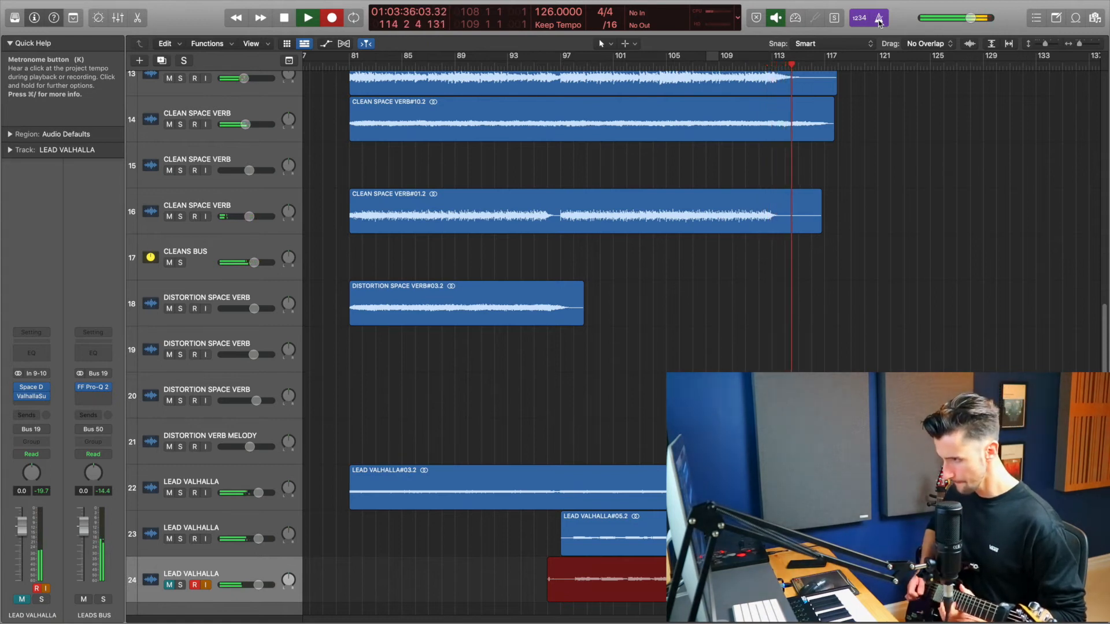
key(space)
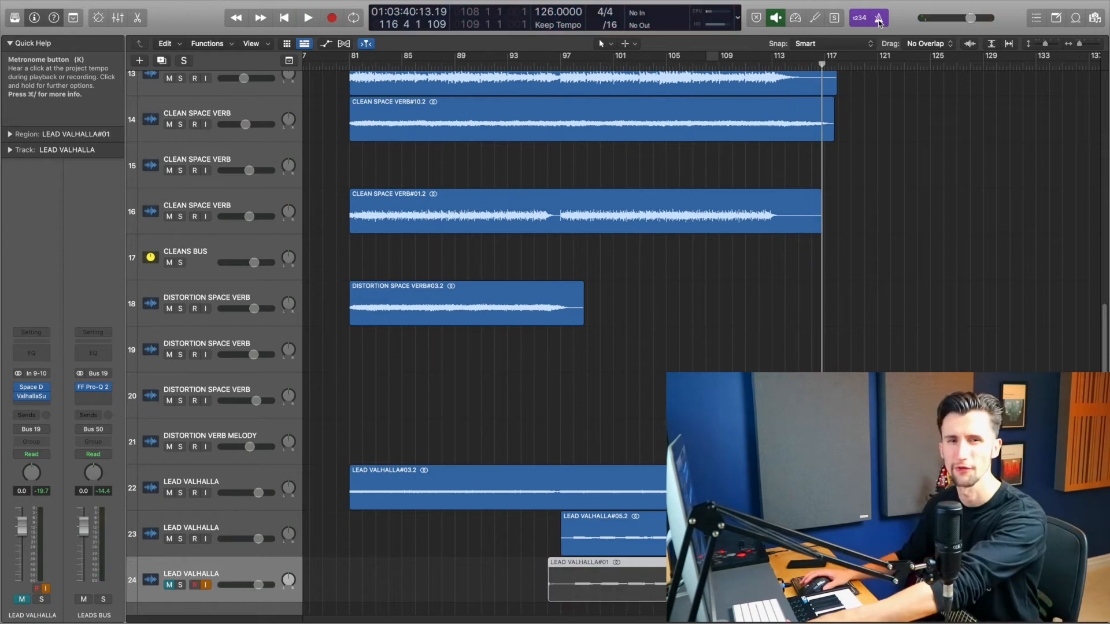
Step: Play back the new LEAD VALHALLA takes from bar 96
click(572, 68)
click(562, 68)
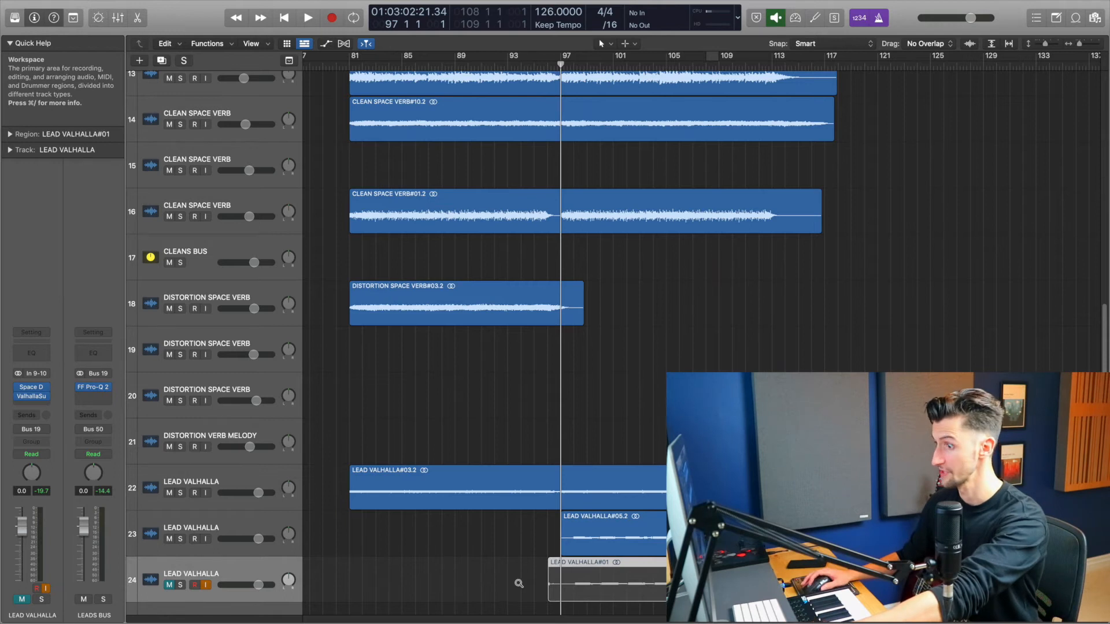
scroll(518, 583, up, 2)
scroll(519, 584, right, 2)
scroll(519, 584, up, 2)
scroll(518, 584, right, 6)
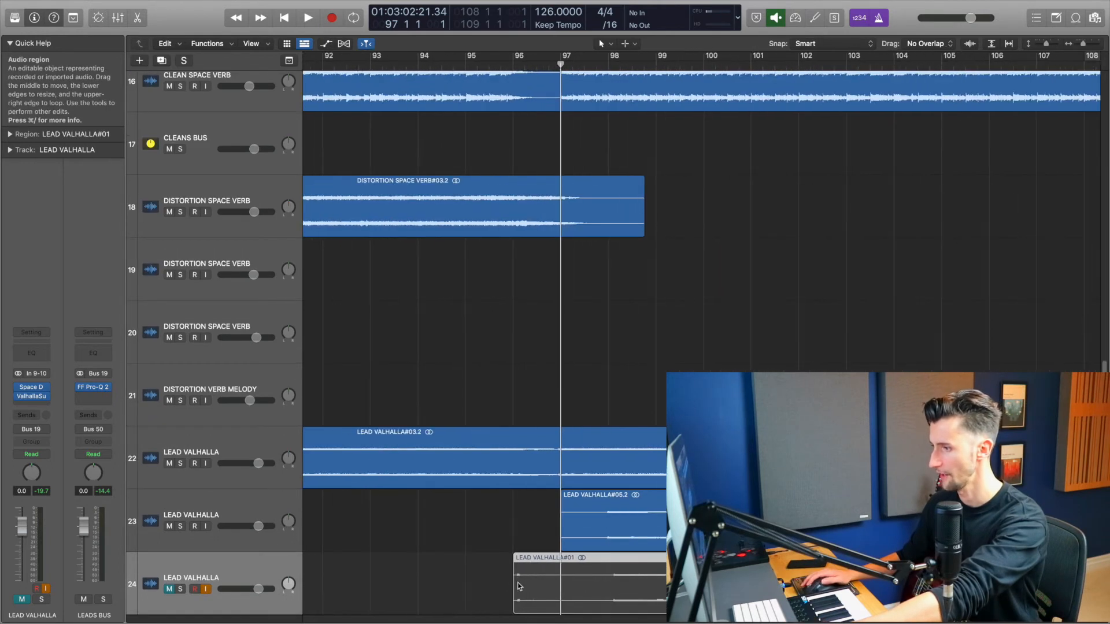
scroll(519, 587, right, 8)
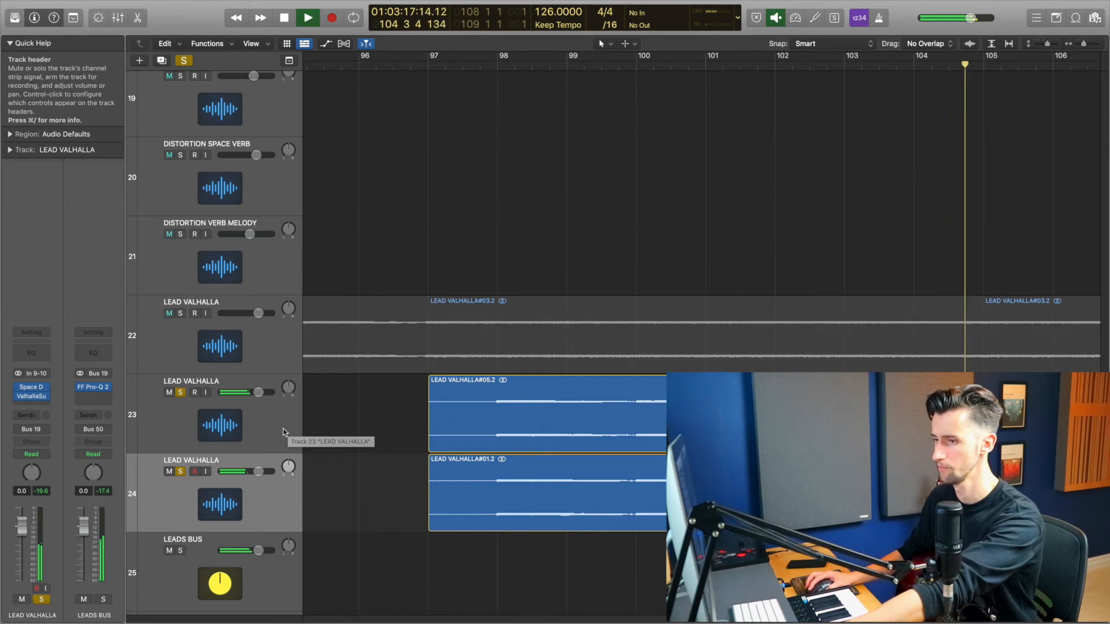
key(space)
Step: Unsolo the two new LEAD VALHALLA tracks and play the whole arrangement from bar 96
click(180, 471)
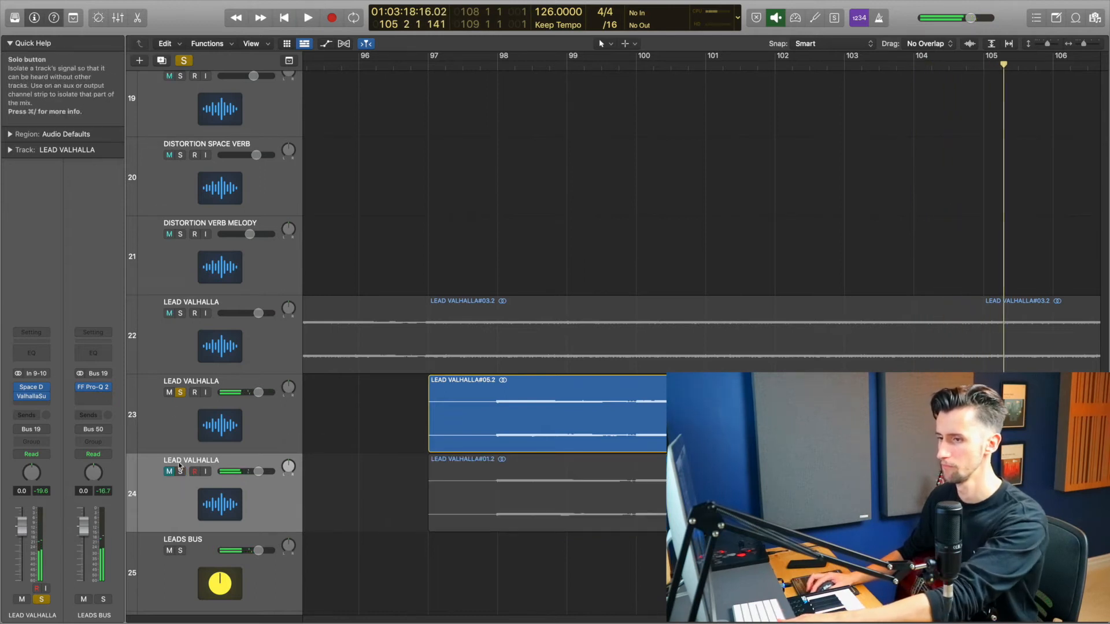
click(179, 392)
click(169, 471)
click(358, 68)
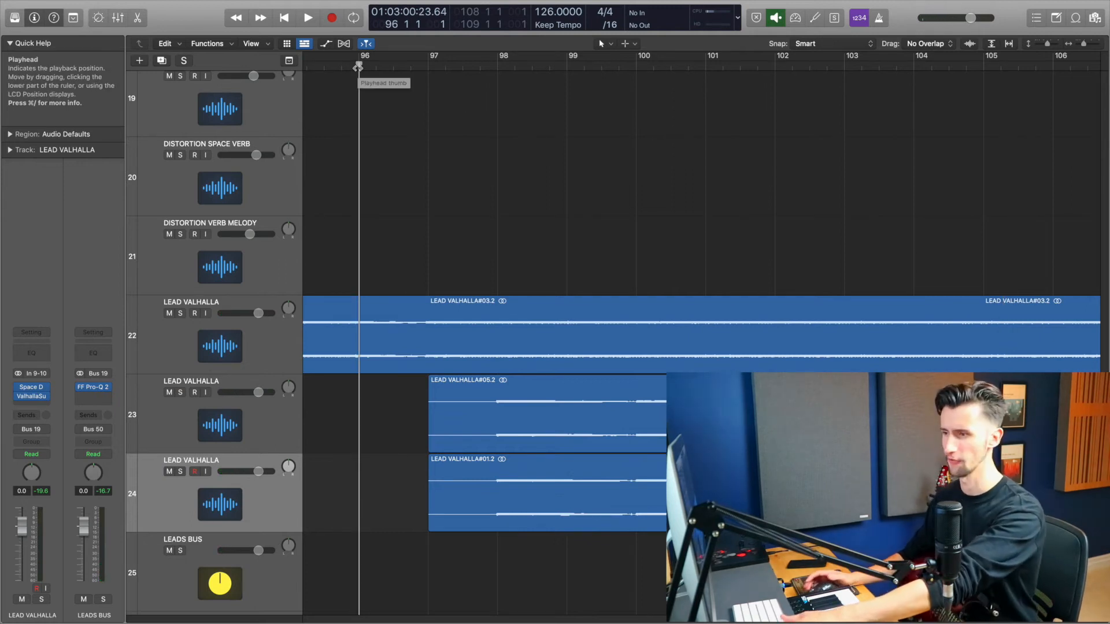
key(space)
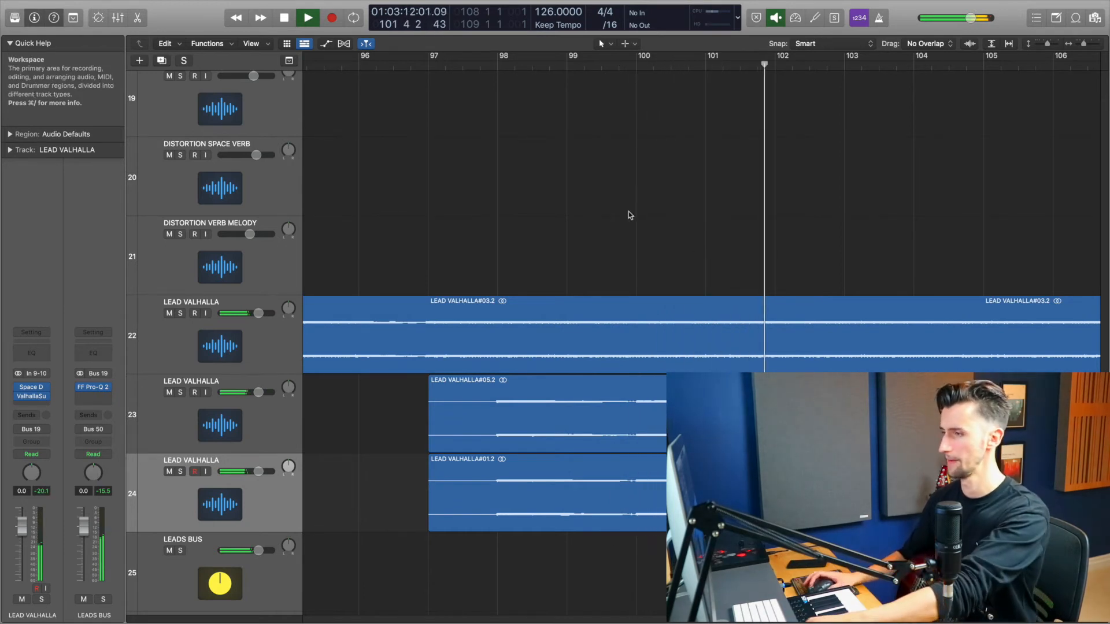
Step: Listen through the full arrangement across all tracks, then return the playhead to bar 96
scroll(758, 285, down, 3)
scroll(758, 285, down, 5)
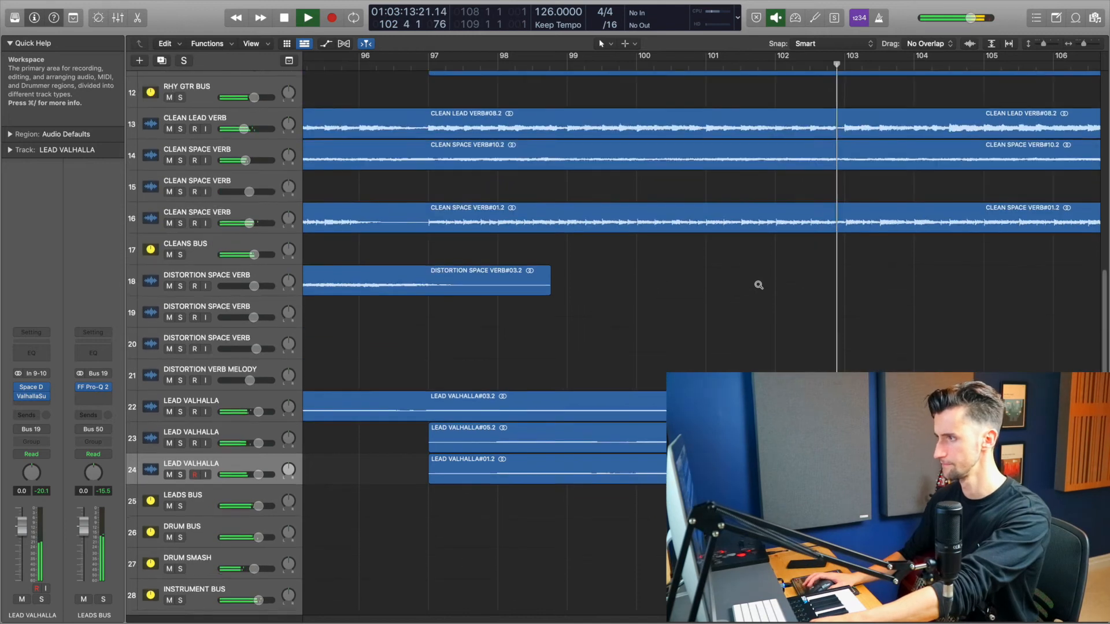
scroll(757, 287, down, 5)
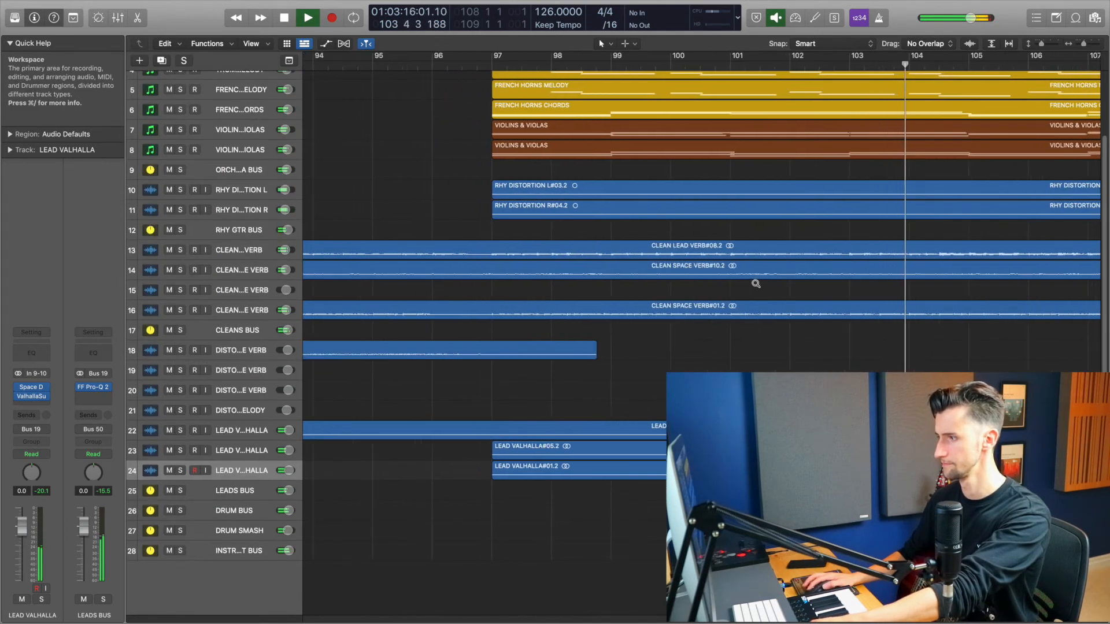
scroll(755, 284, down, 5)
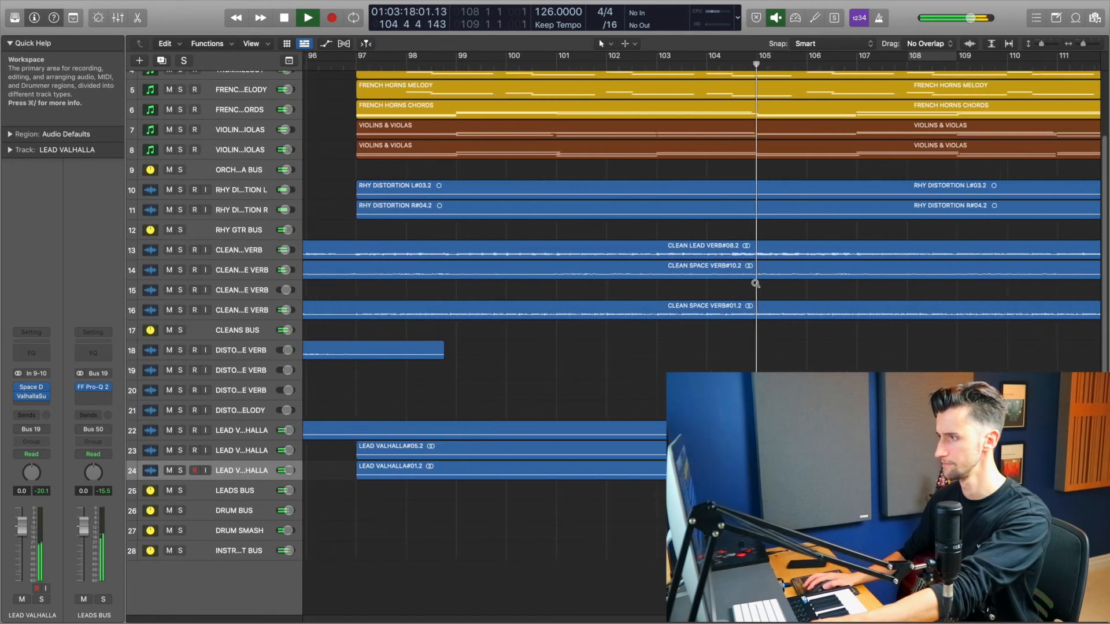
scroll(755, 283, down, 3)
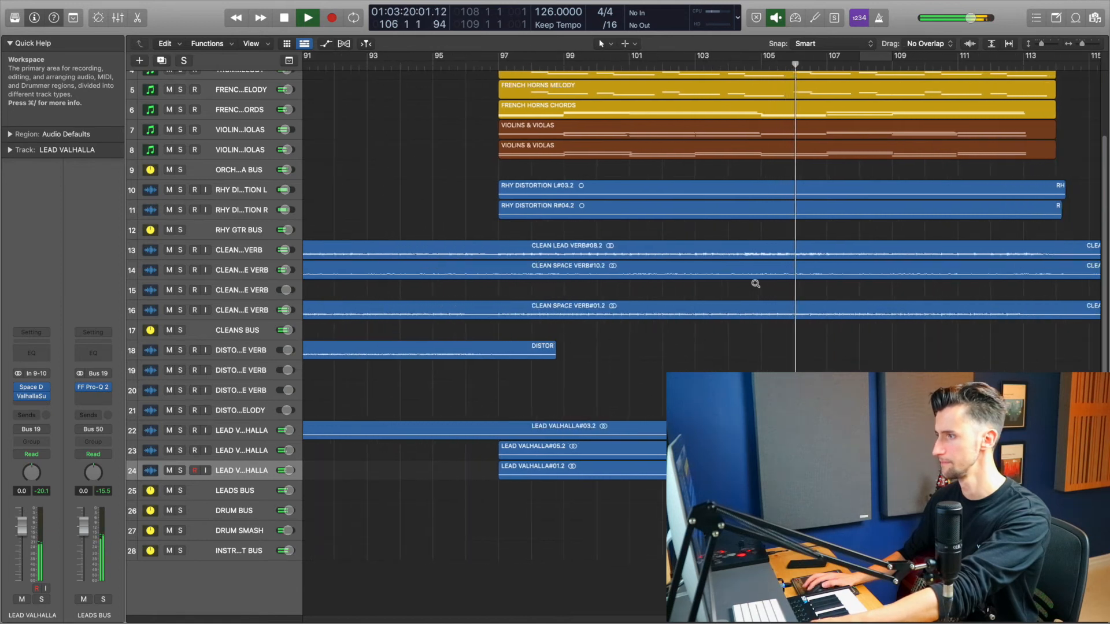
scroll(755, 283, down, 2)
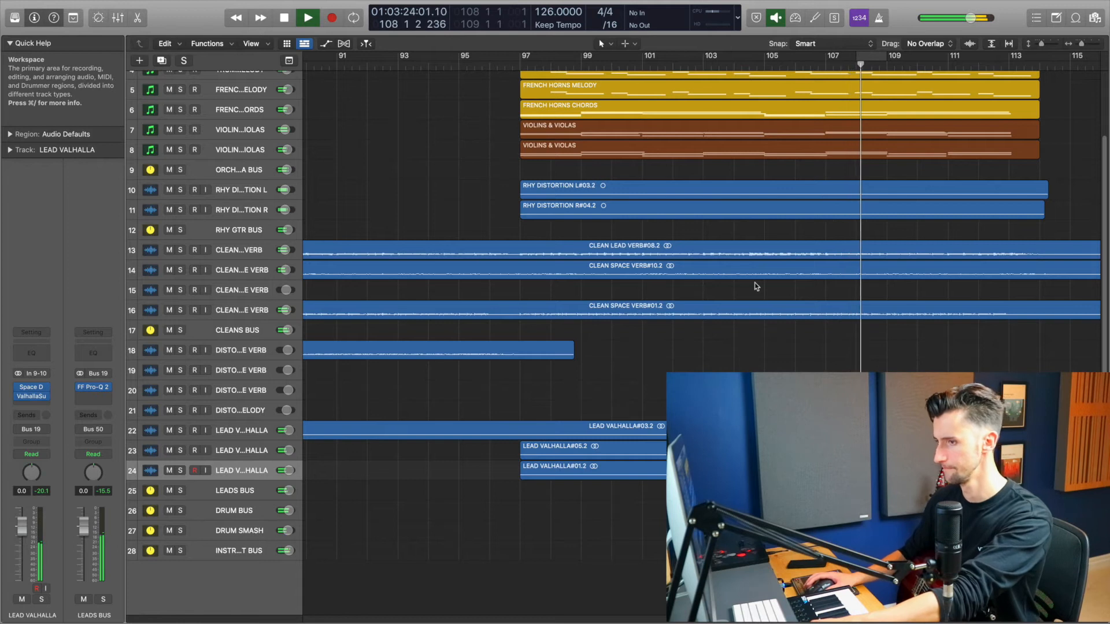
scroll(756, 285, down, 2)
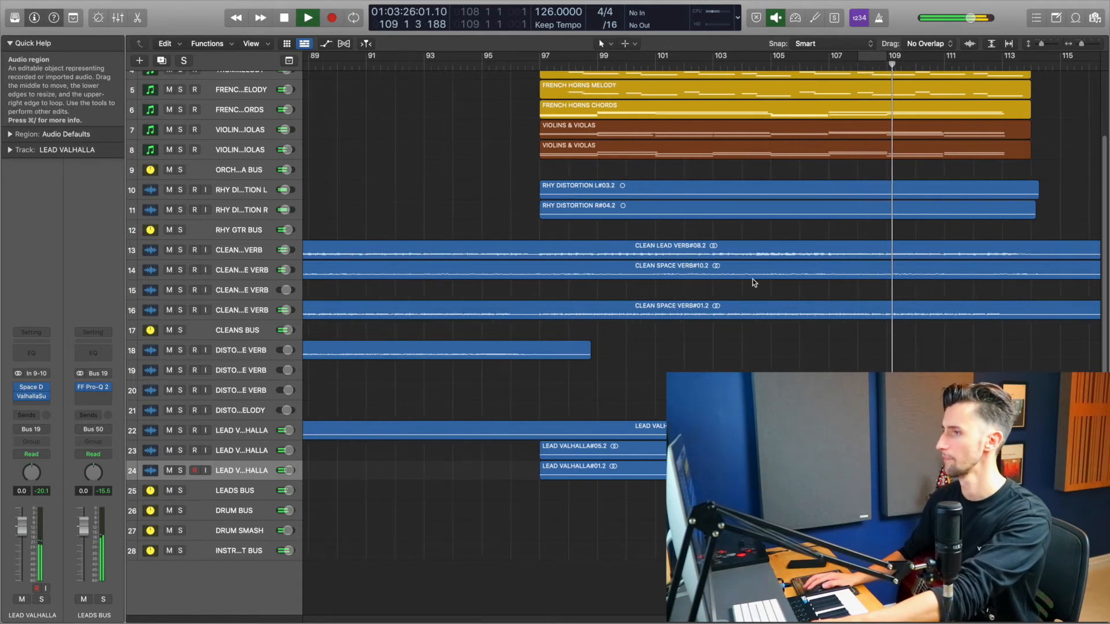
scroll(754, 282, down, 2)
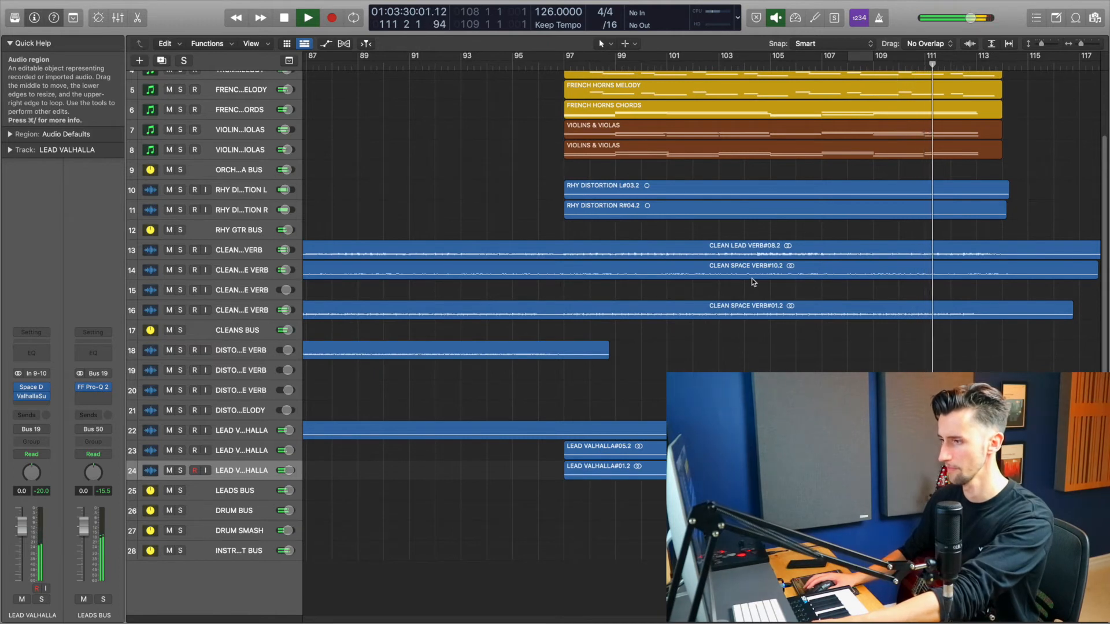
scroll(751, 278, down, 1)
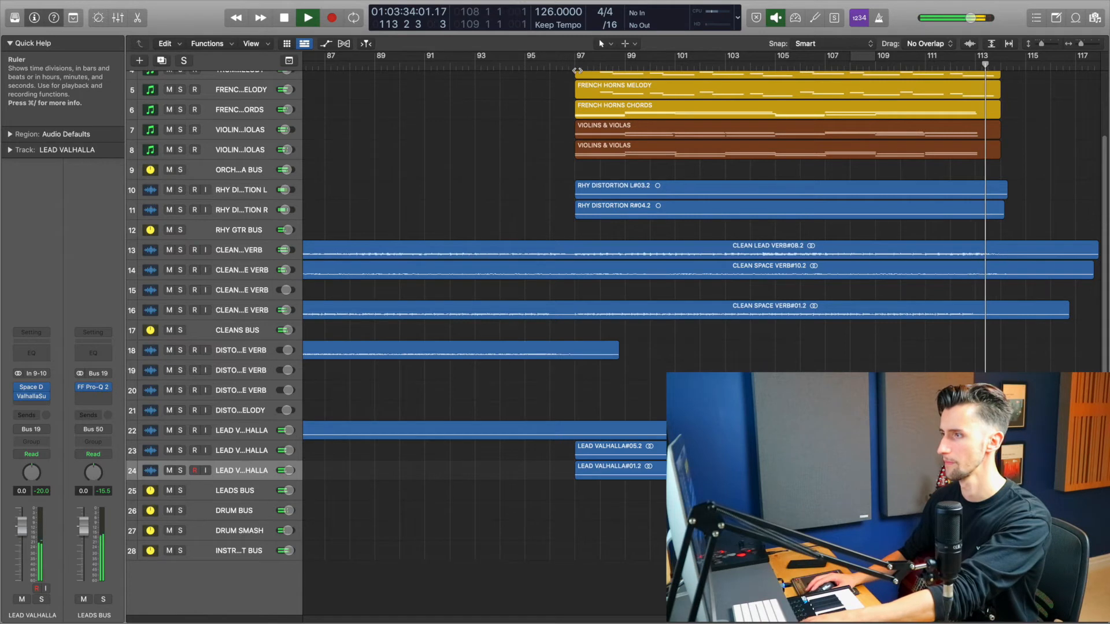
key(space)
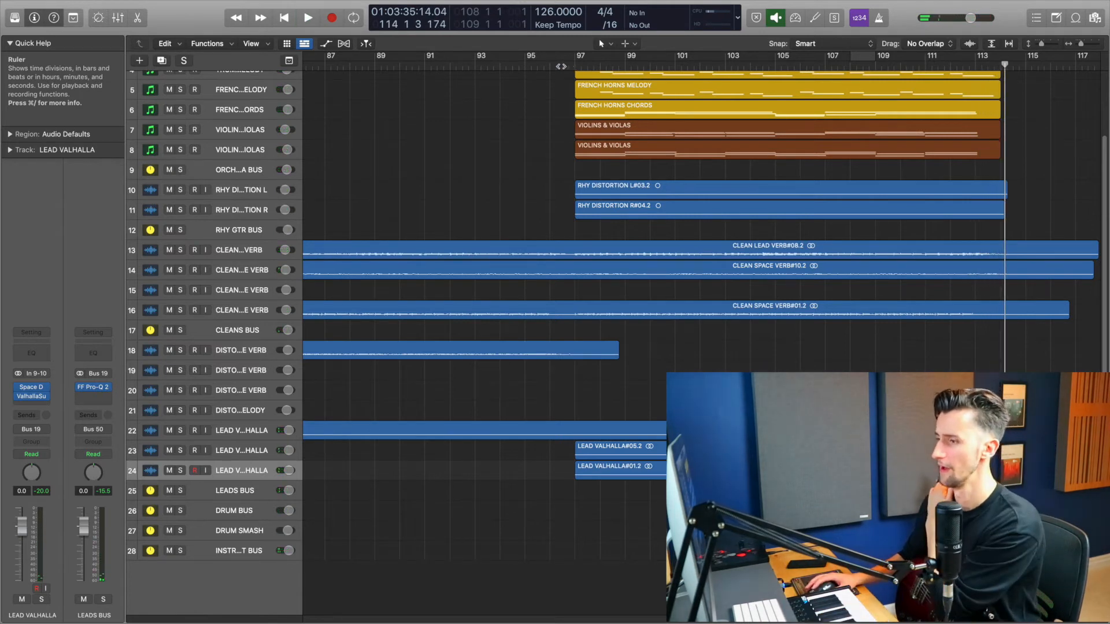
drag(560, 66, 552, 64)
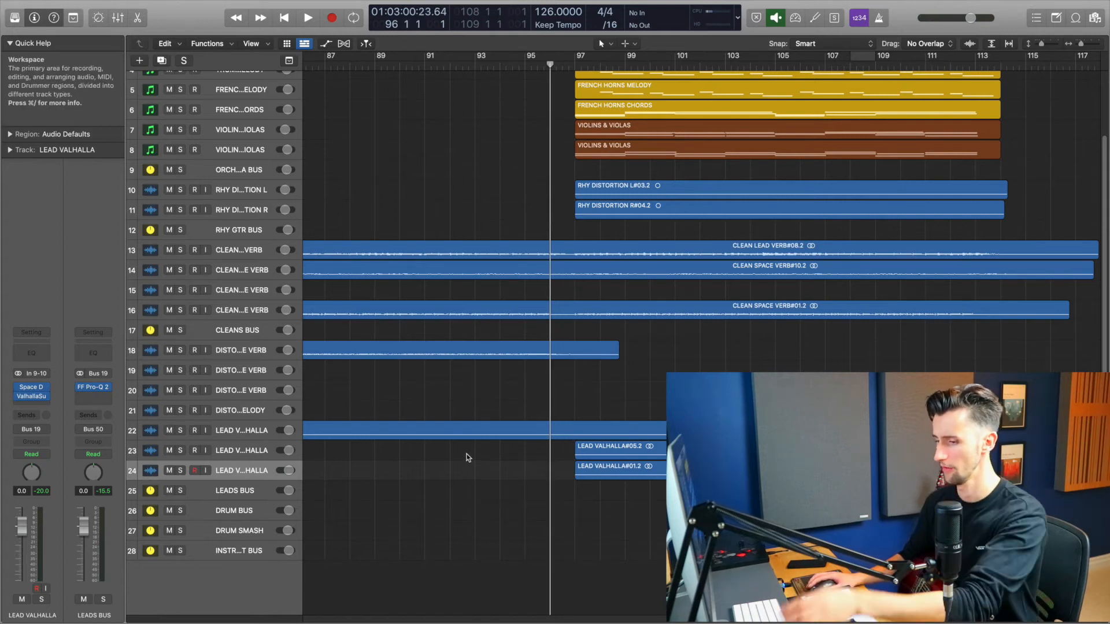
scroll(584, 400, up, 2)
scroll(585, 400, up, 2)
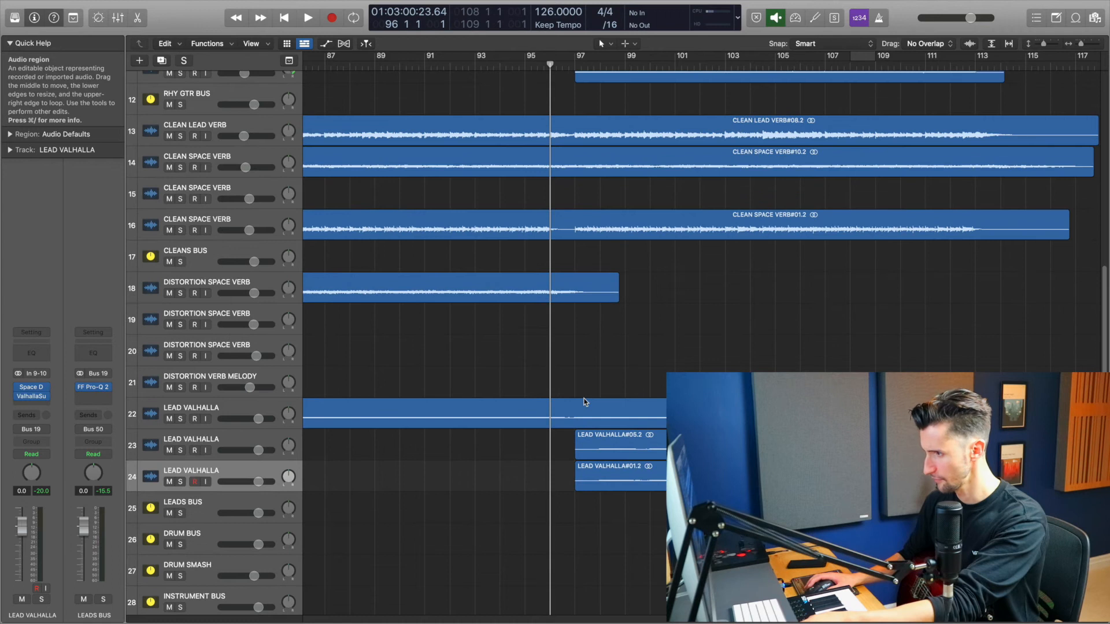
Step: Solo the first LEAD VALHALLA track, play it back briefly, and unsolo it
click(180, 419)
key(space)
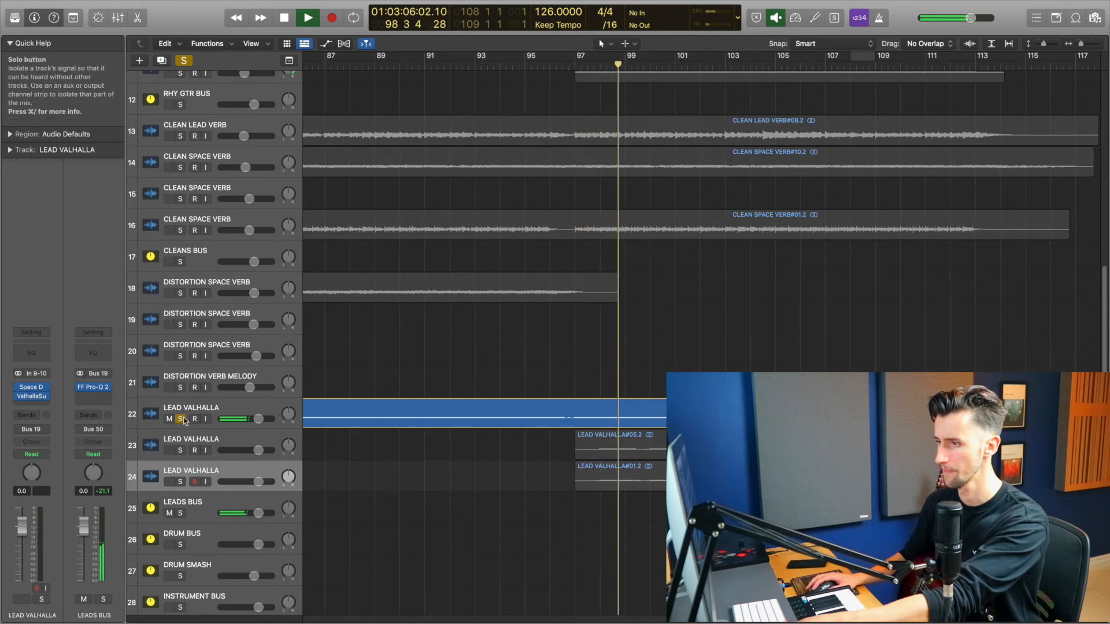
key(space)
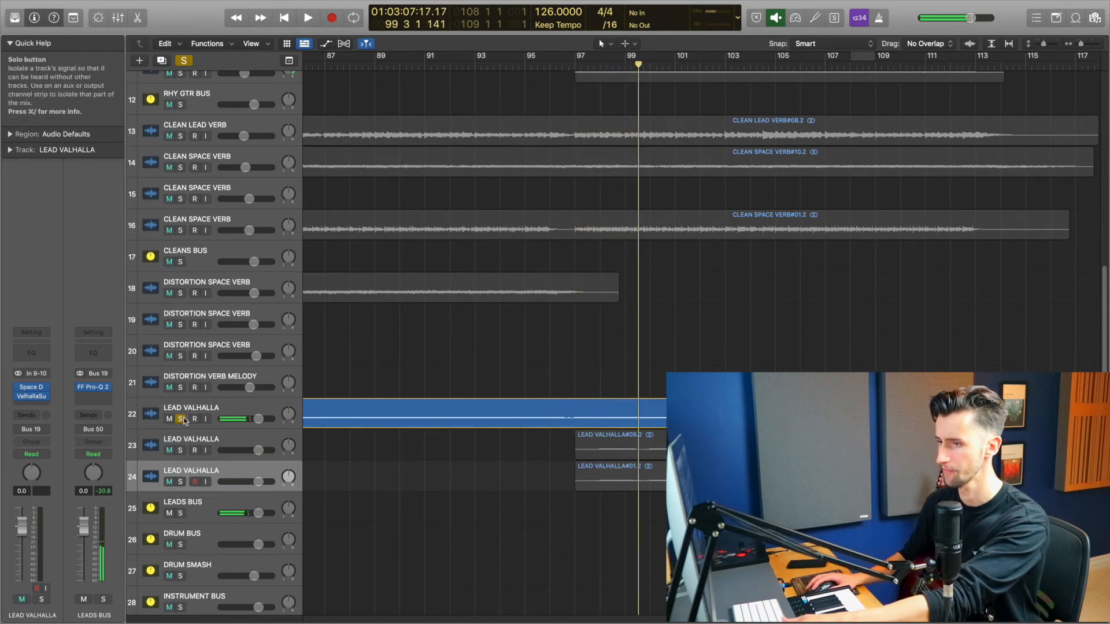
click(180, 419)
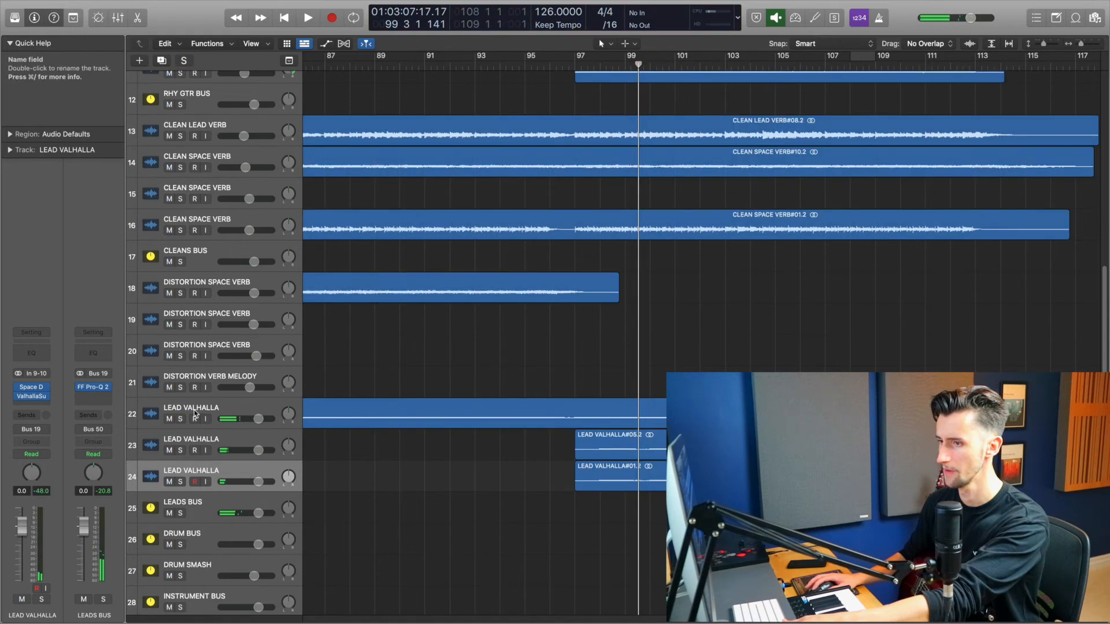
Step: Duplicate the LEAD VALHALLA track, enable input monitoring and mute it, and record a new guitar take from bar 95
click(162, 61)
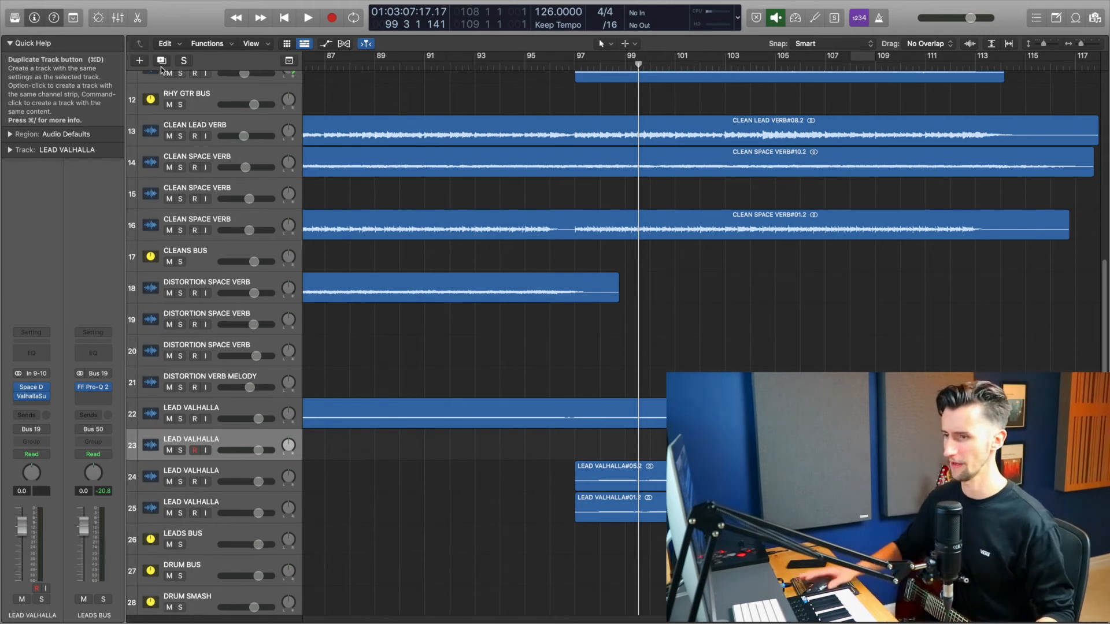
click(205, 450)
click(169, 451)
click(530, 62)
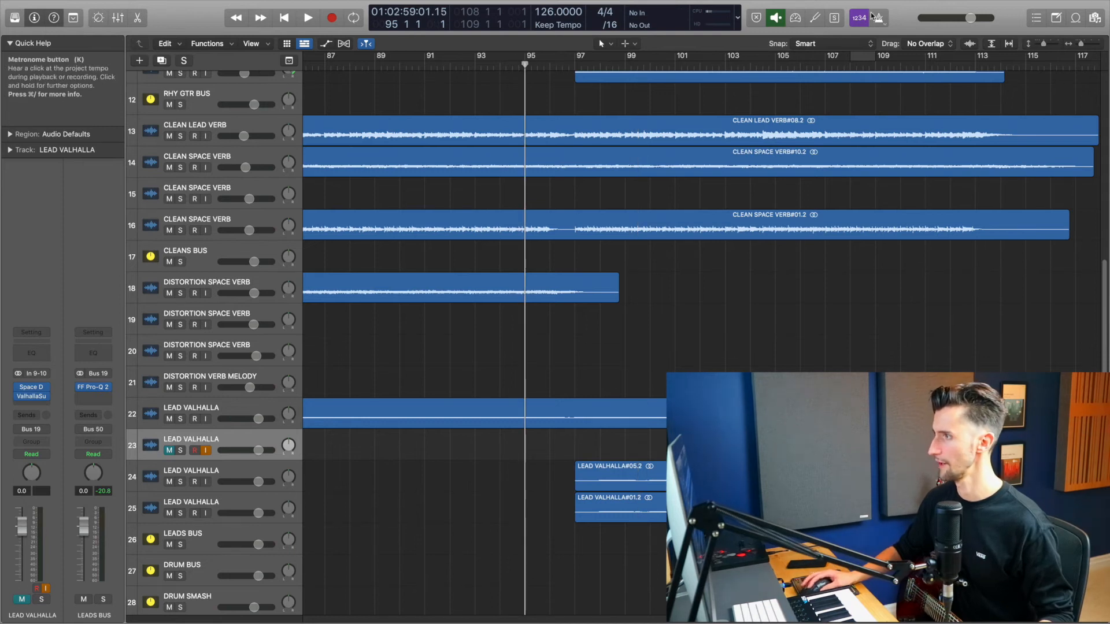
key(r)
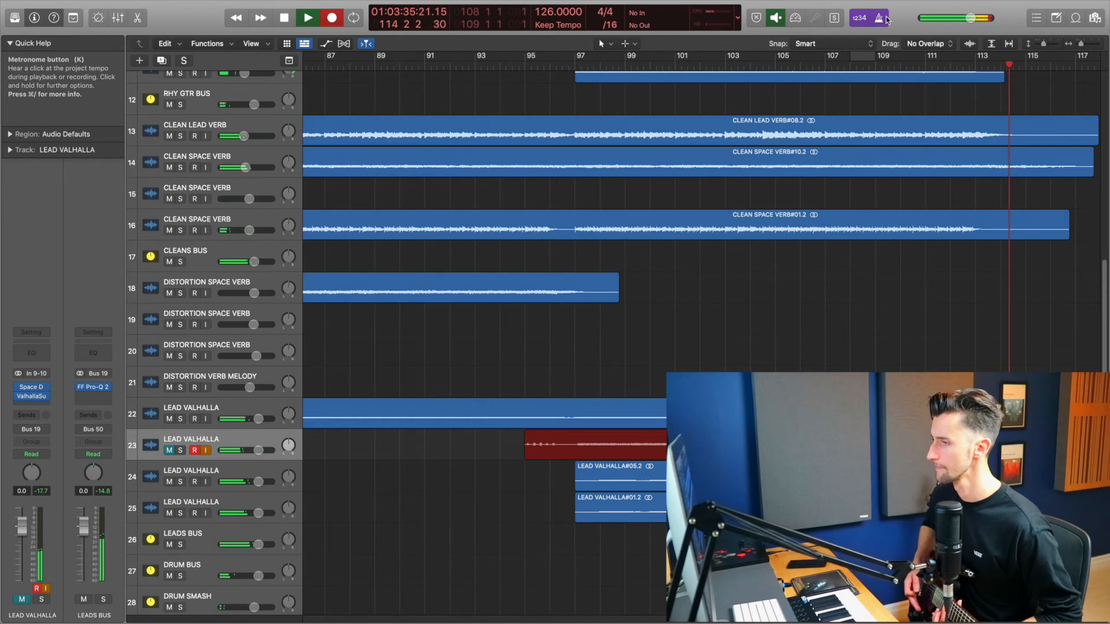
key(space)
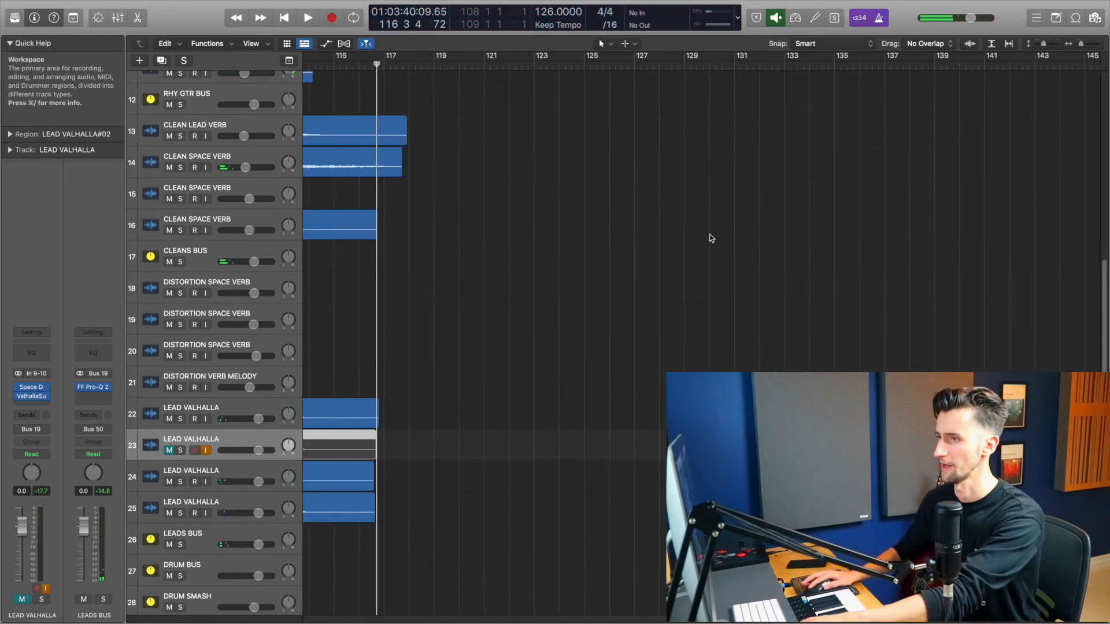
Step: Solo the original and new LEAD VALHALLA tracks and play back the new take from bar 95, zoomed in
scroll(706, 231, left, 8)
click(525, 65)
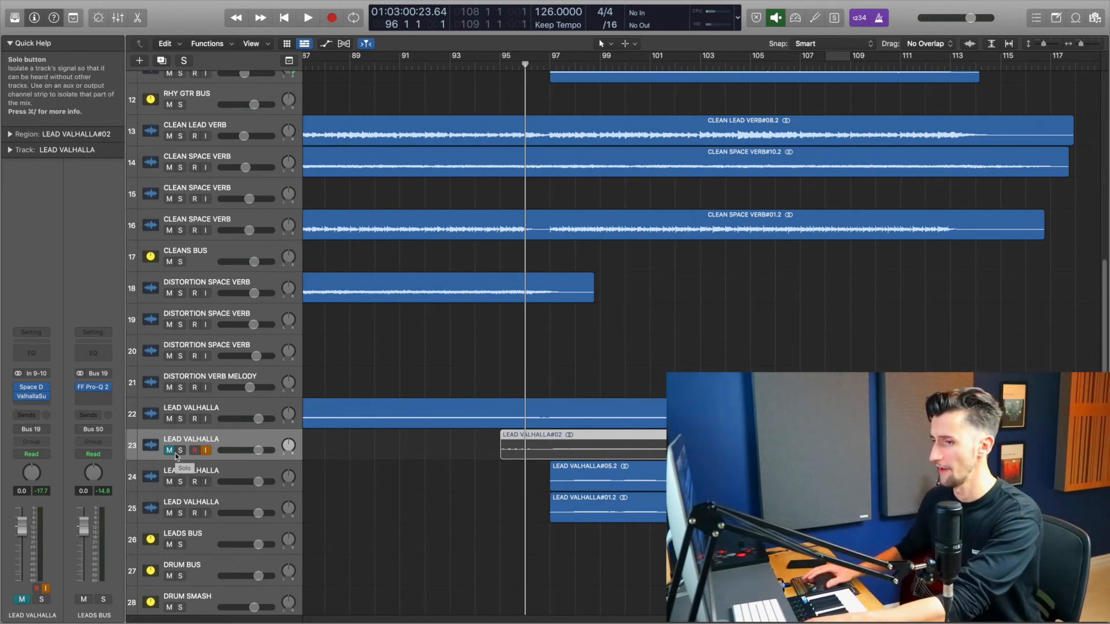
drag(180, 451, 181, 420)
click(206, 450)
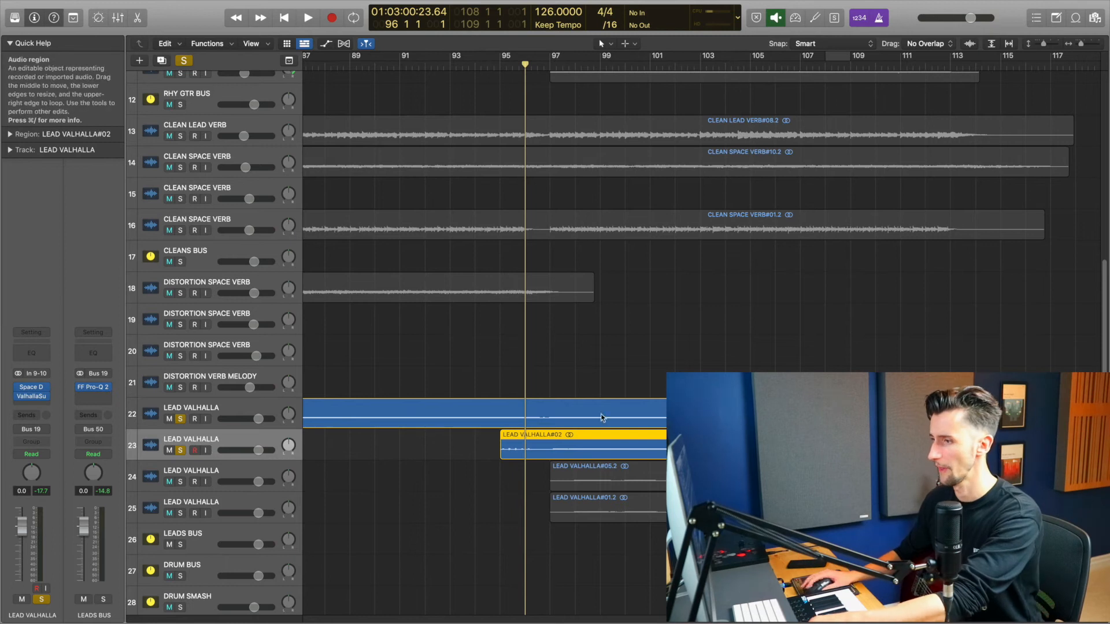
key(super+Down)
key(super+Right)
key(super+Right)
key(super+Right)
key(super+Right)
key(space)
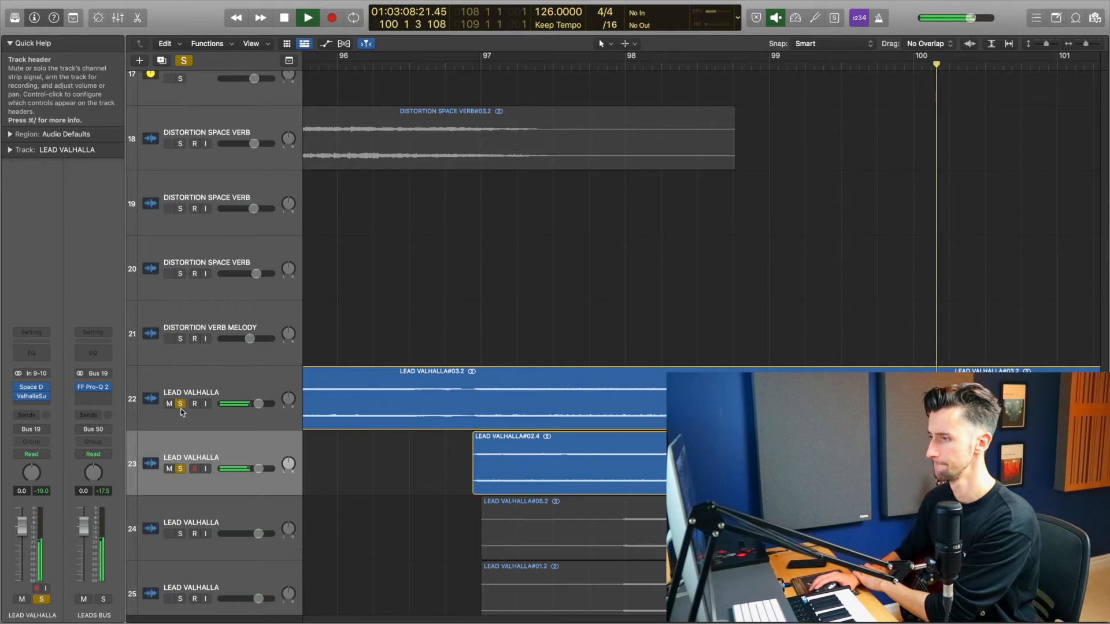
key(super+Left)
key(super+Left)
key(super+Left)
key(super+Left)
key(super+Left)
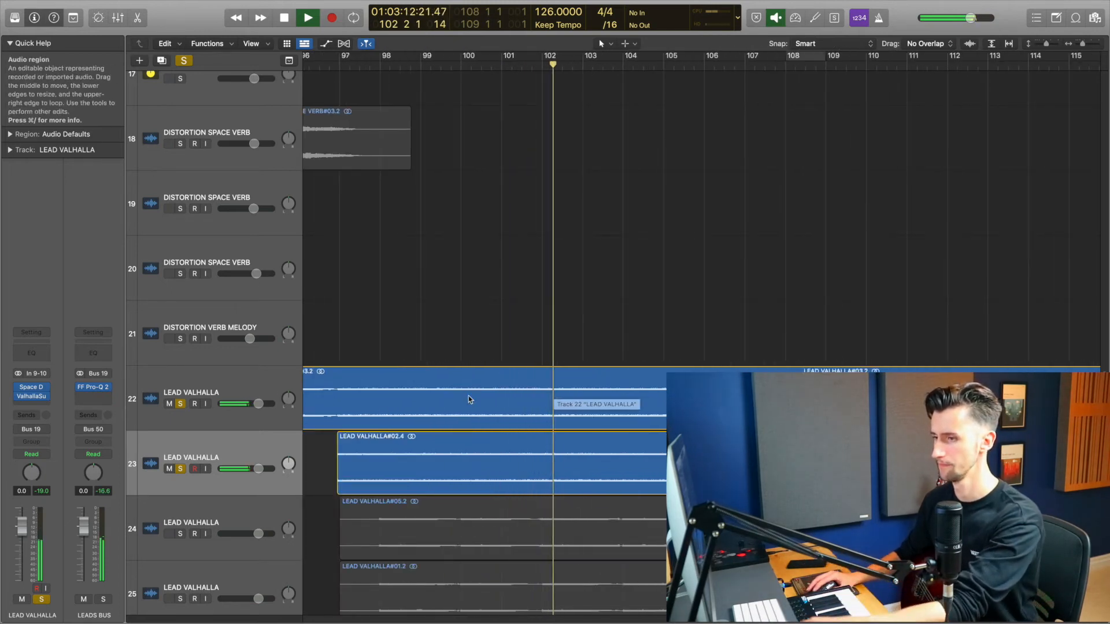
key(space)
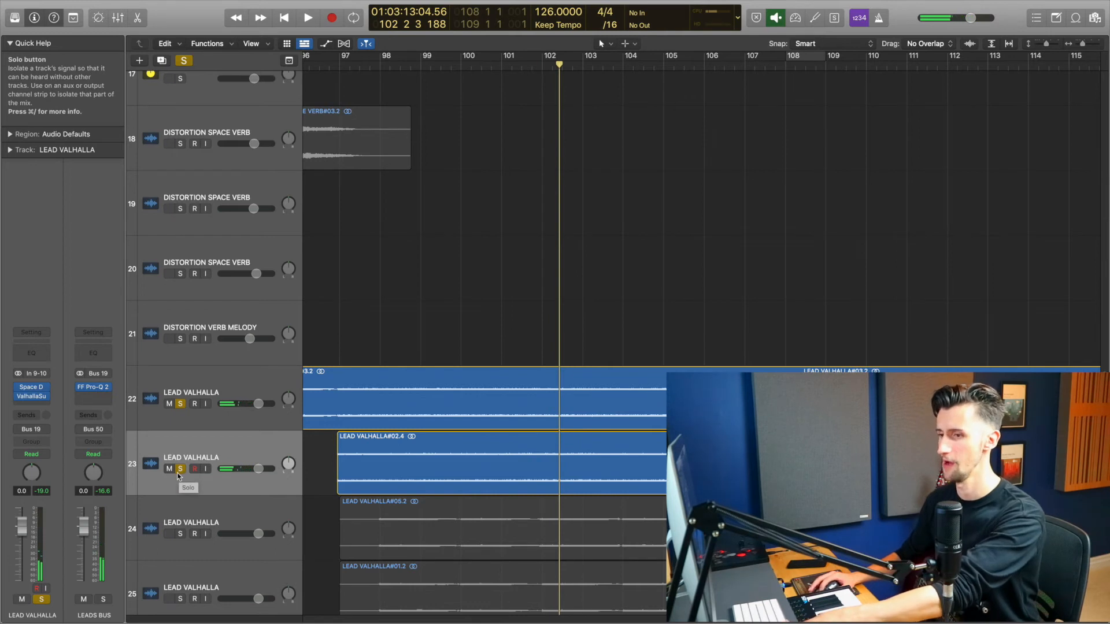
Step: Unsolo both LEAD VALHALLA tracks, unmute the new take's track, and start playback of the full arrangement
click(178, 472)
click(178, 405)
click(169, 470)
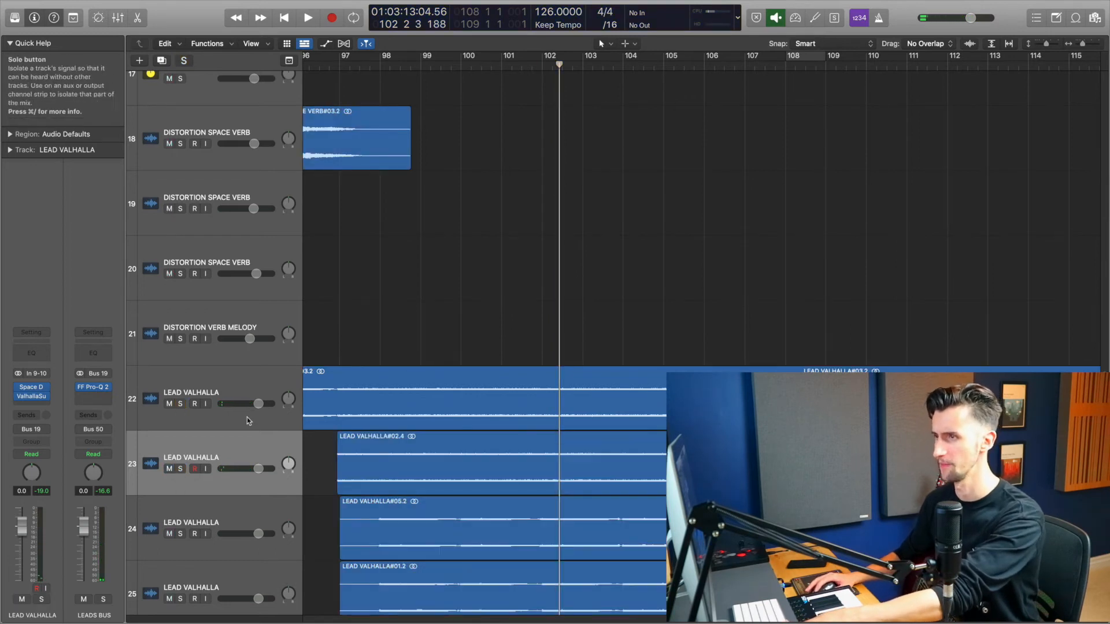
key(space)
Step: Listen through the full arrangement from bar 100, scrolling across all tracks
click(321, 67)
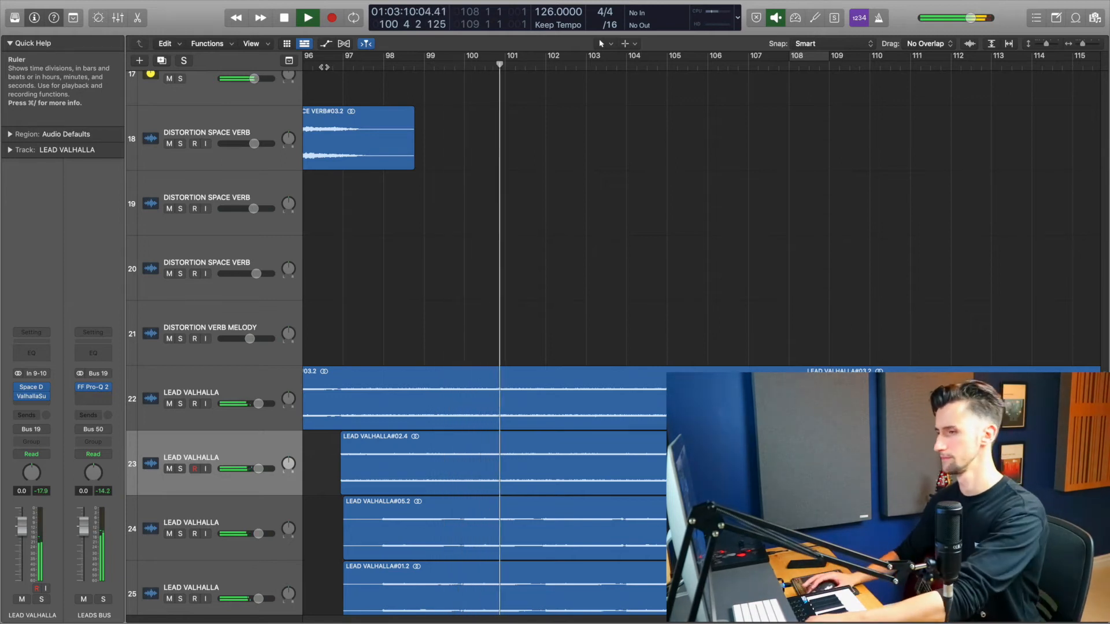
scroll(575, 263, down, 5)
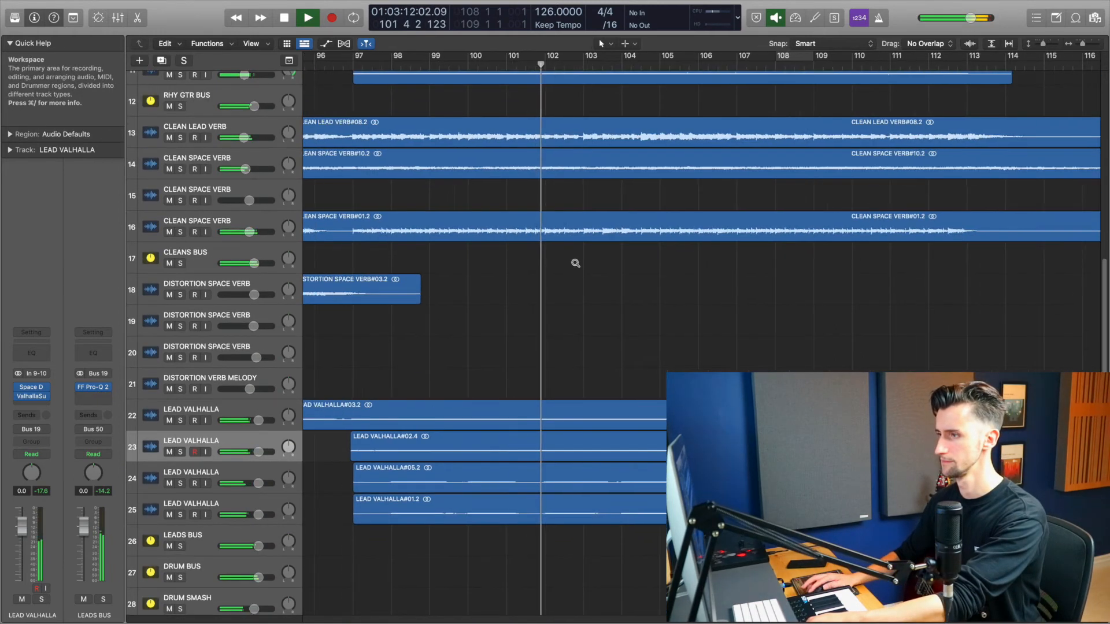
scroll(575, 263, down, 5)
scroll(899, 302, down, 5)
scroll(898, 303, up, 5)
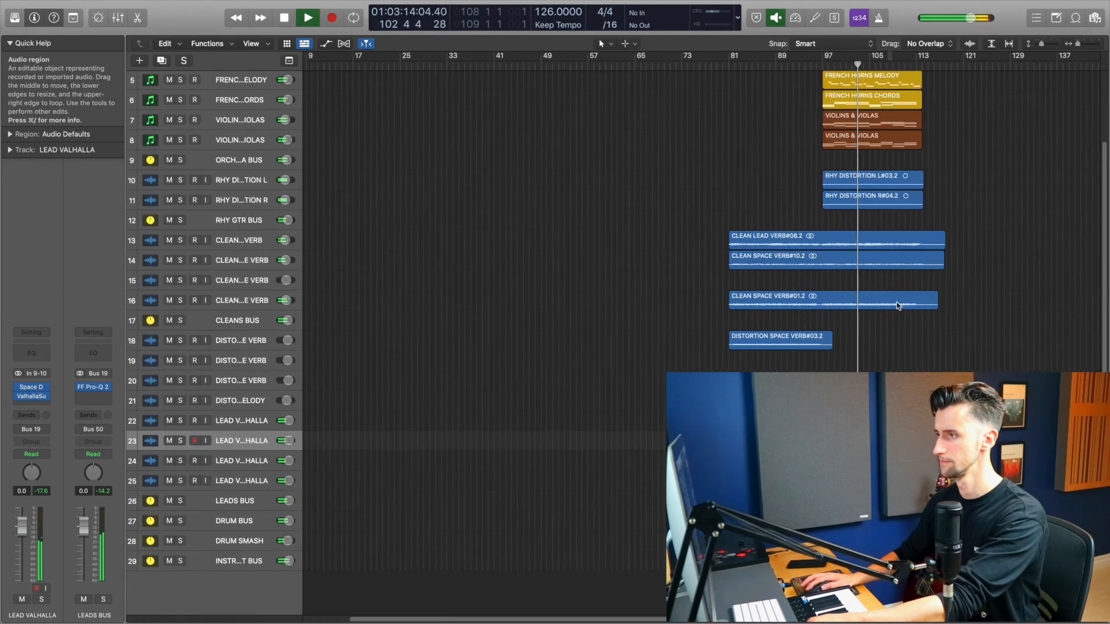
scroll(896, 301, up, 3)
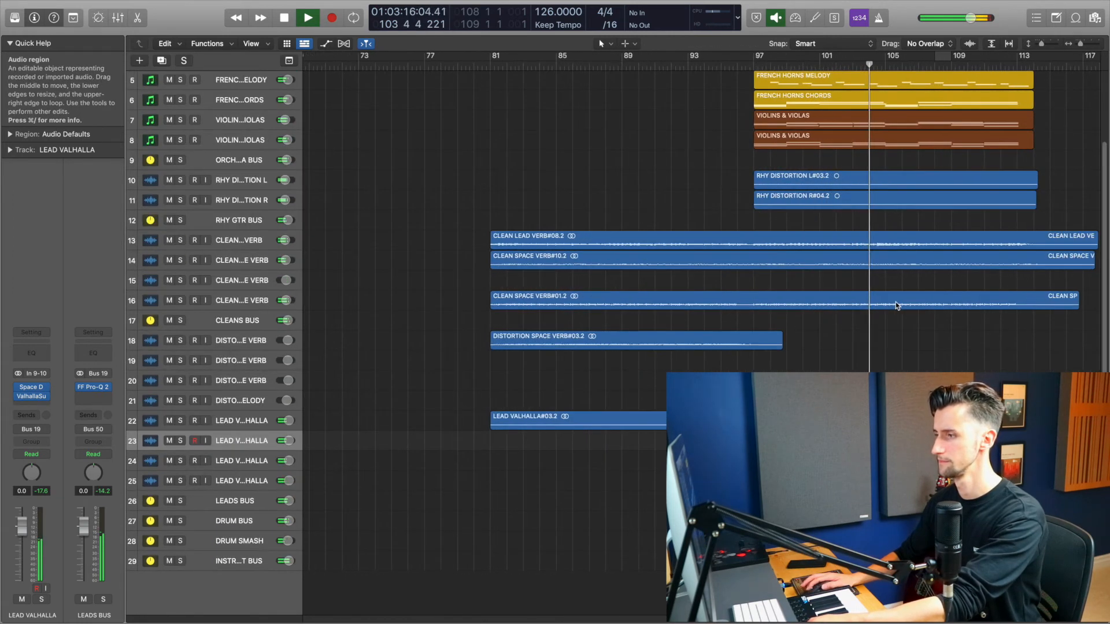
scroll(890, 302, up, 2)
scroll(889, 299, up, 2)
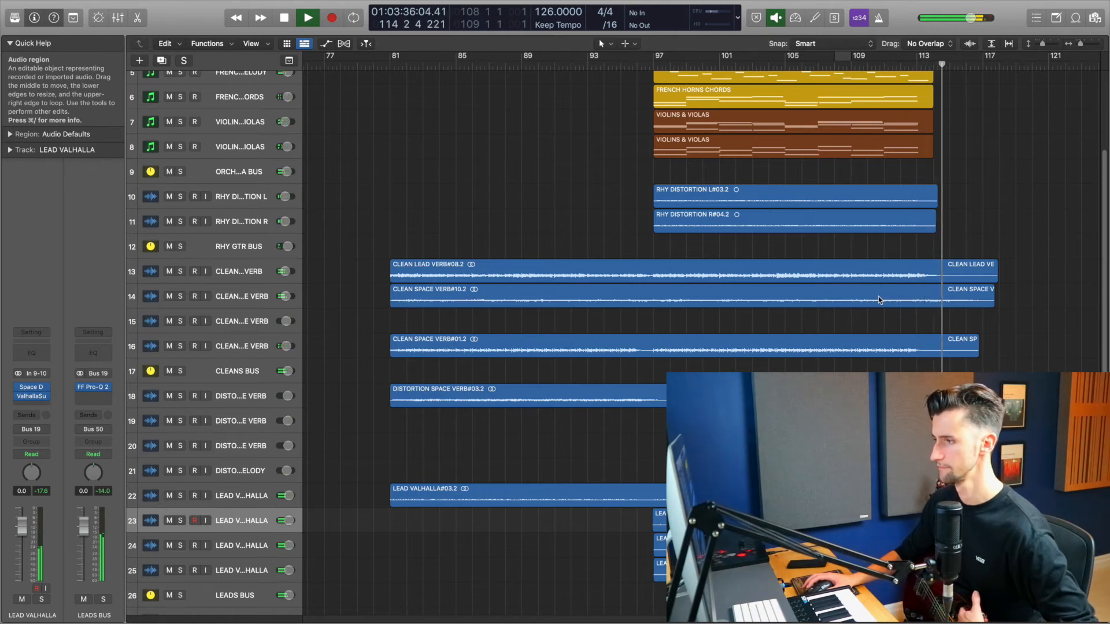
key(space)
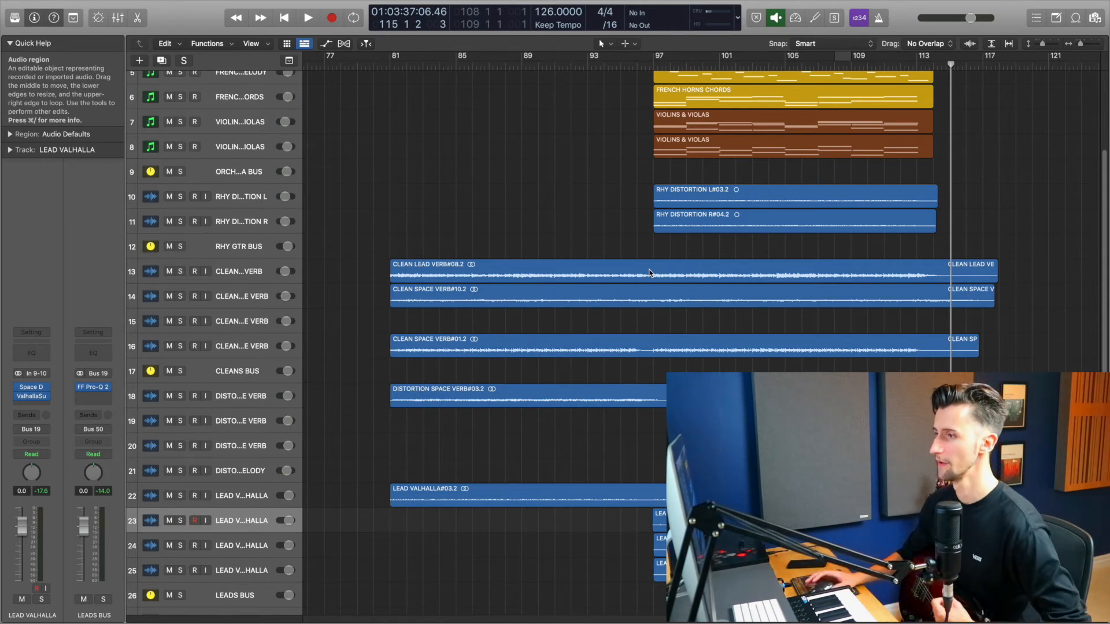
Step: Play the whole arrangement from bar 80 and listen across all tracks
scroll(648, 350, up, 3)
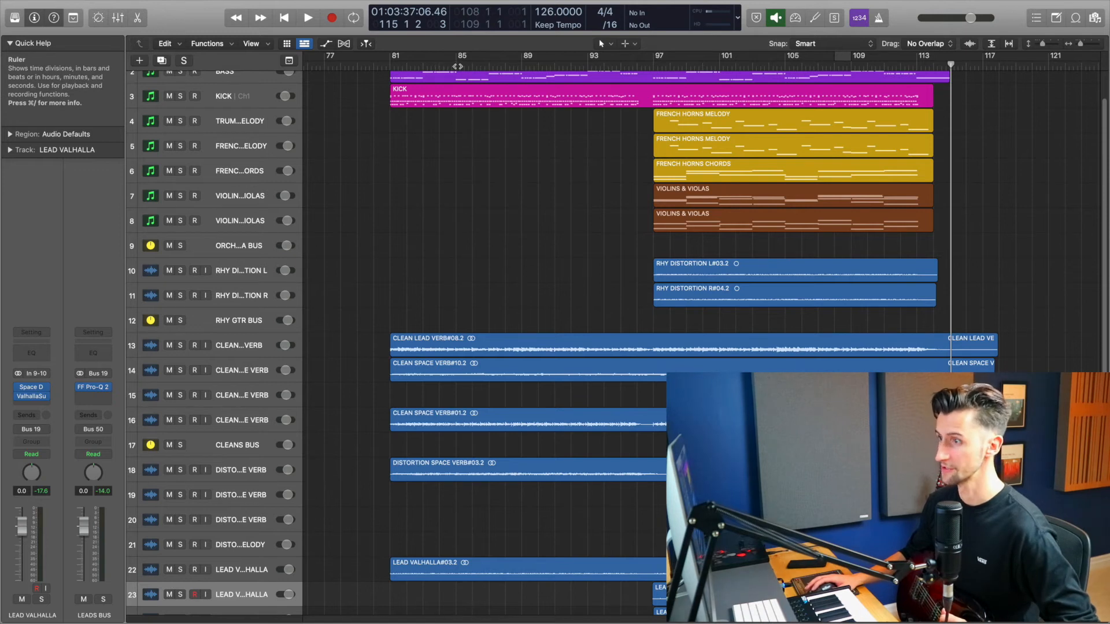
drag(395, 68, 378, 66)
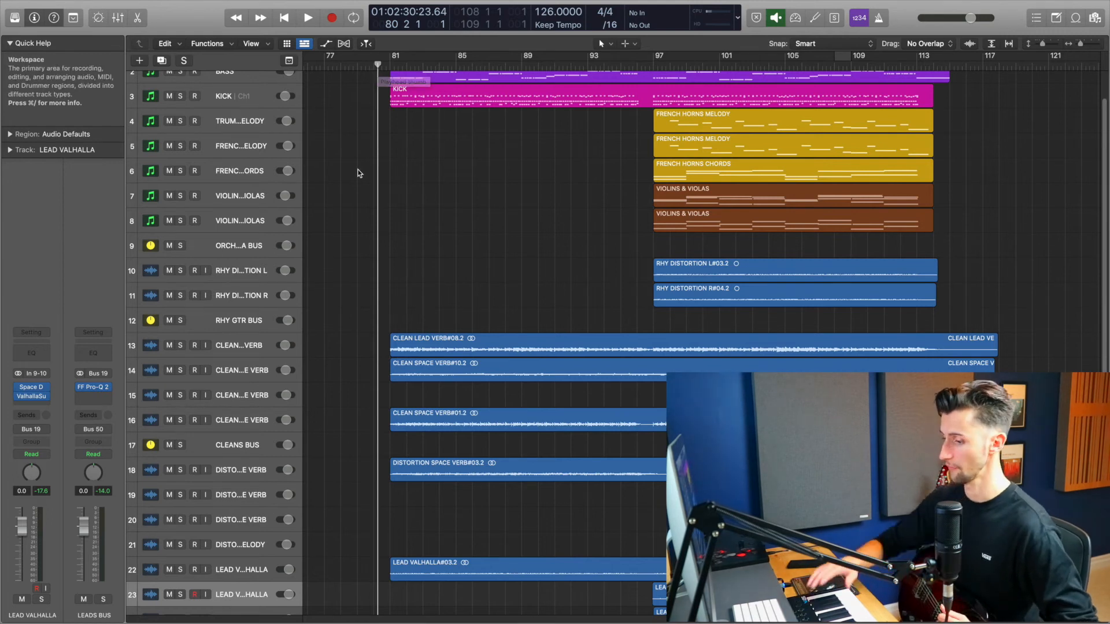
key(space)
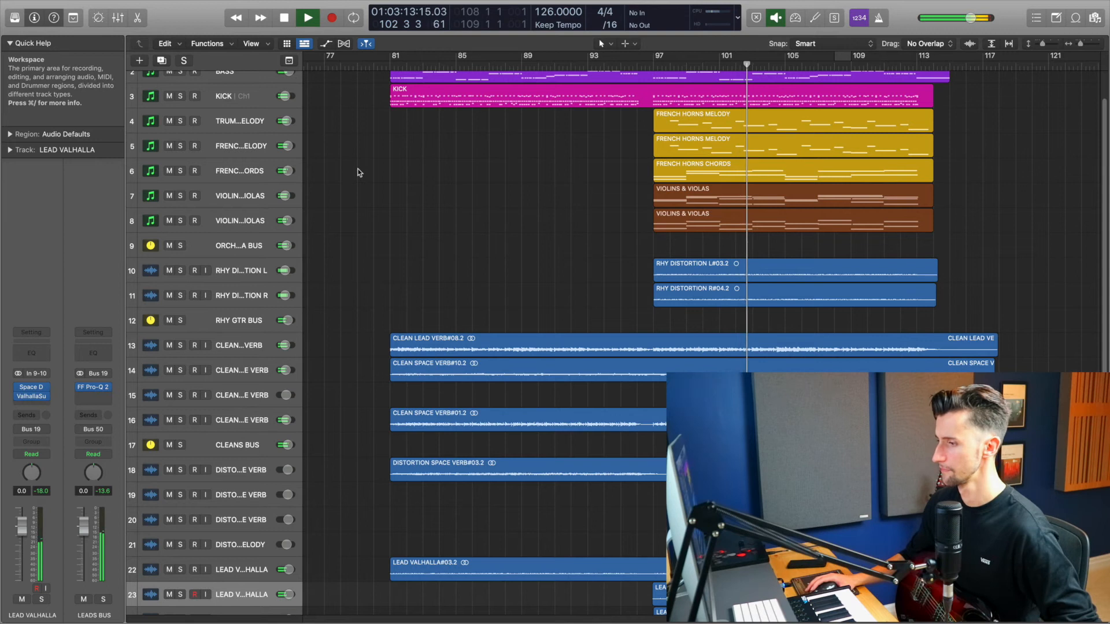
scroll(358, 172, down, 2)
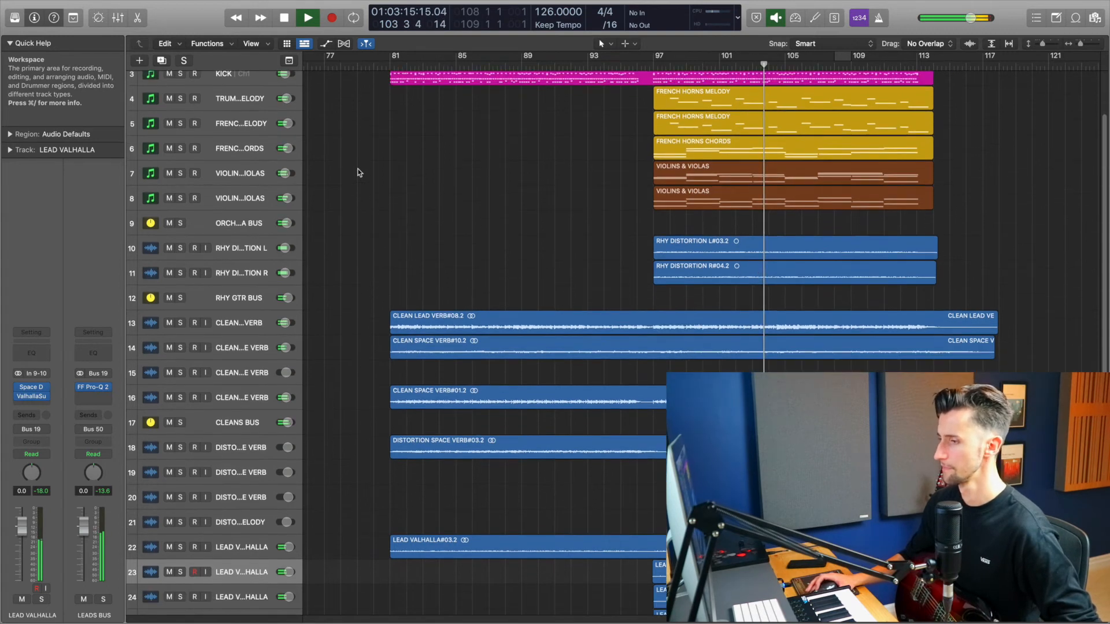
scroll(358, 172, down, 1)
scroll(358, 172, down, 2)
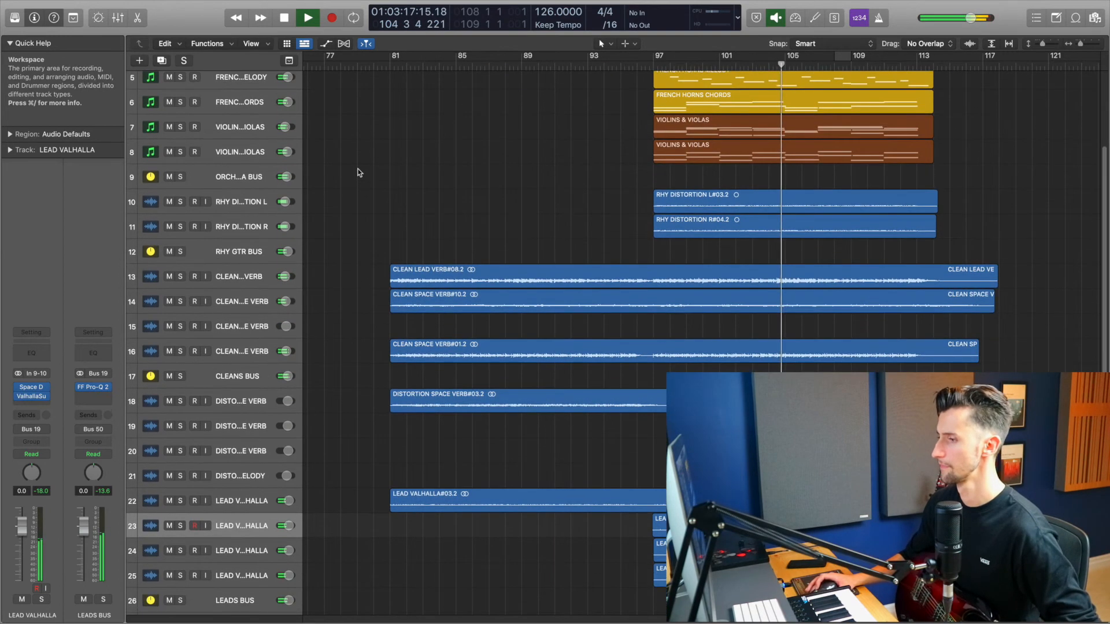
scroll(358, 173, down, 1)
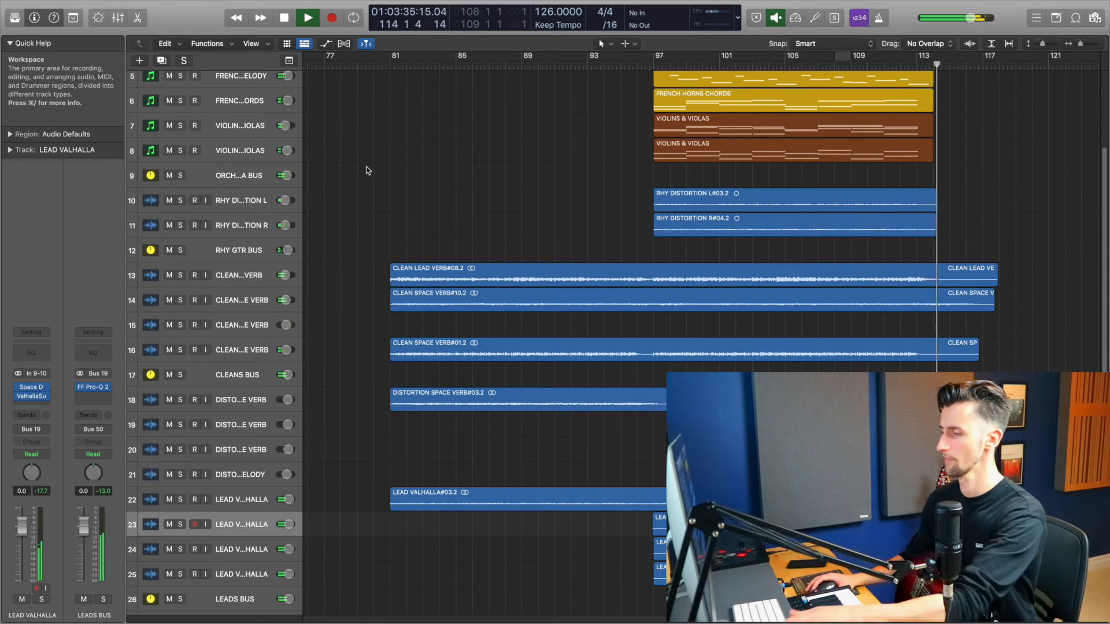
key(space)
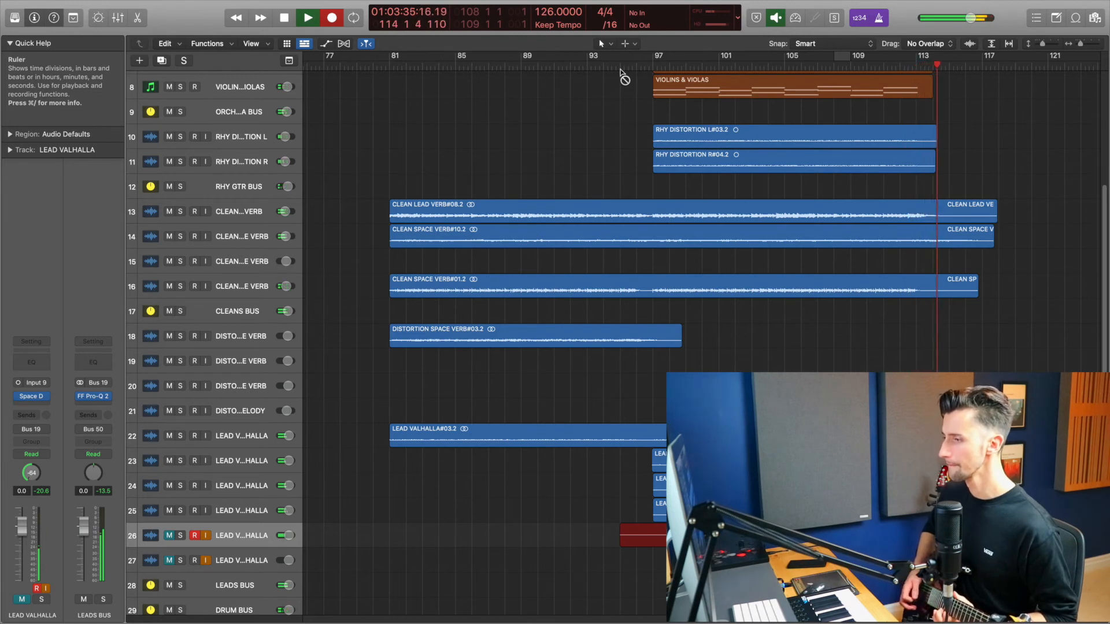
Step: Stop the current recording and record another guitar take on the last LEAD VALHALLA track from bar 95
key(space)
click(216, 563)
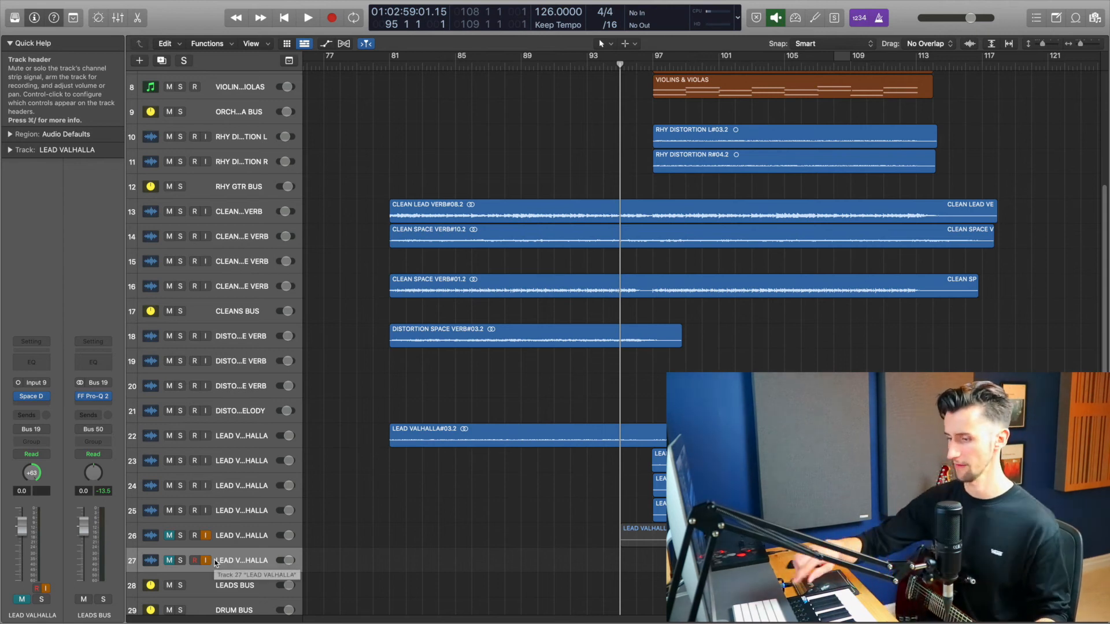
key(r)
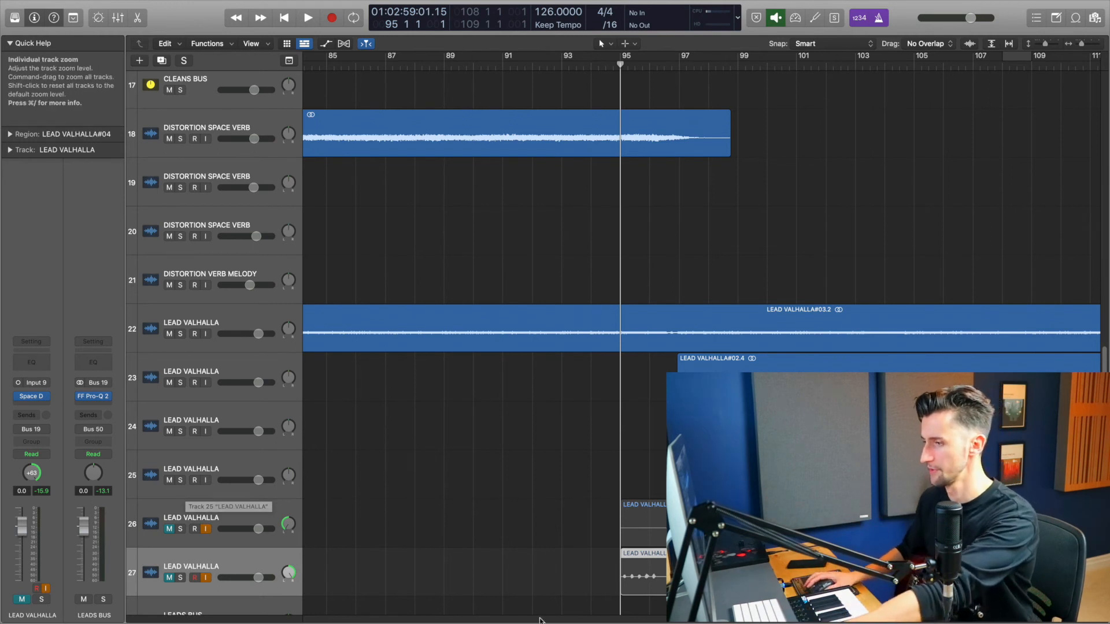
Step: Play back the two newest LEAD VALHALLA takes, lower both tracks' volume faders slightly, and unsolo them
key(super+Right)
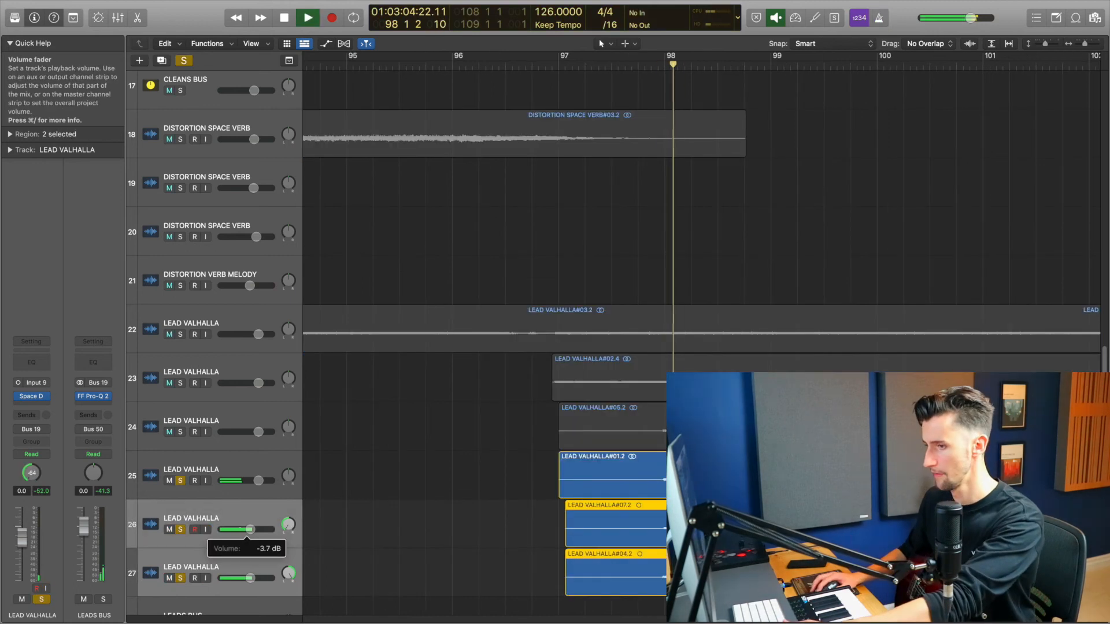
drag(249, 529, 241, 529)
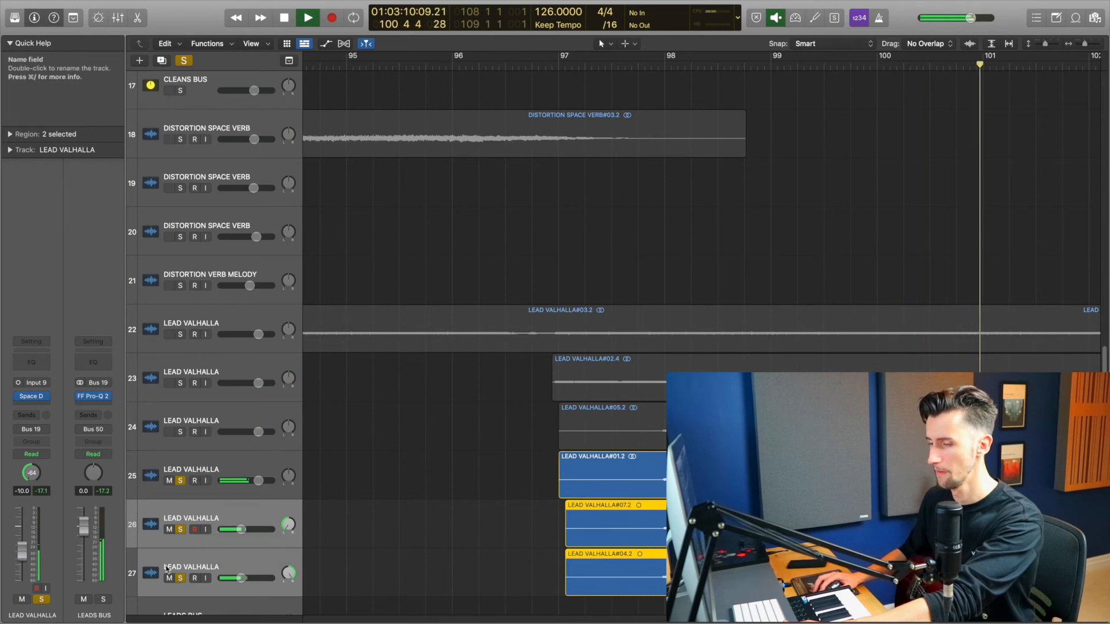
scroll(693, 508, down, 3)
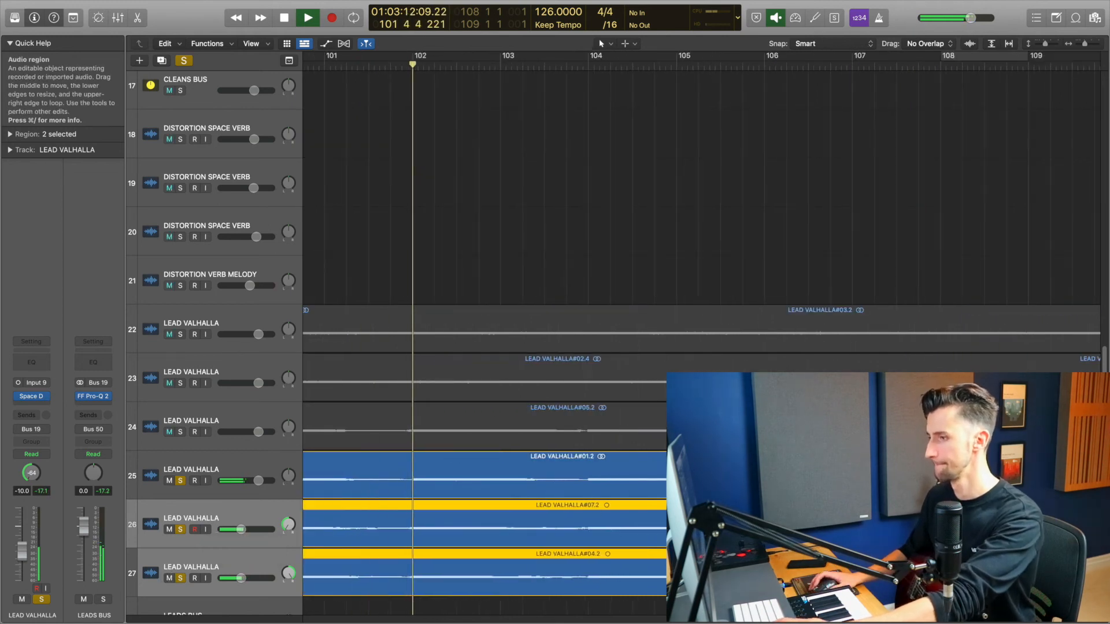
scroll(693, 508, down, 4)
scroll(694, 508, down, 2)
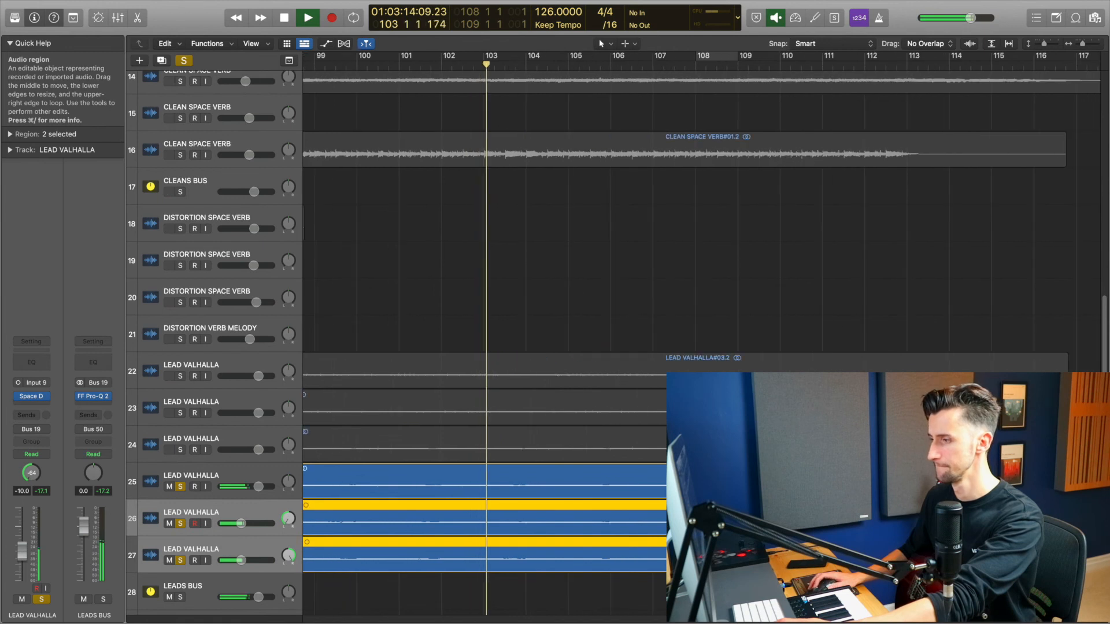
scroll(694, 508, down, 1)
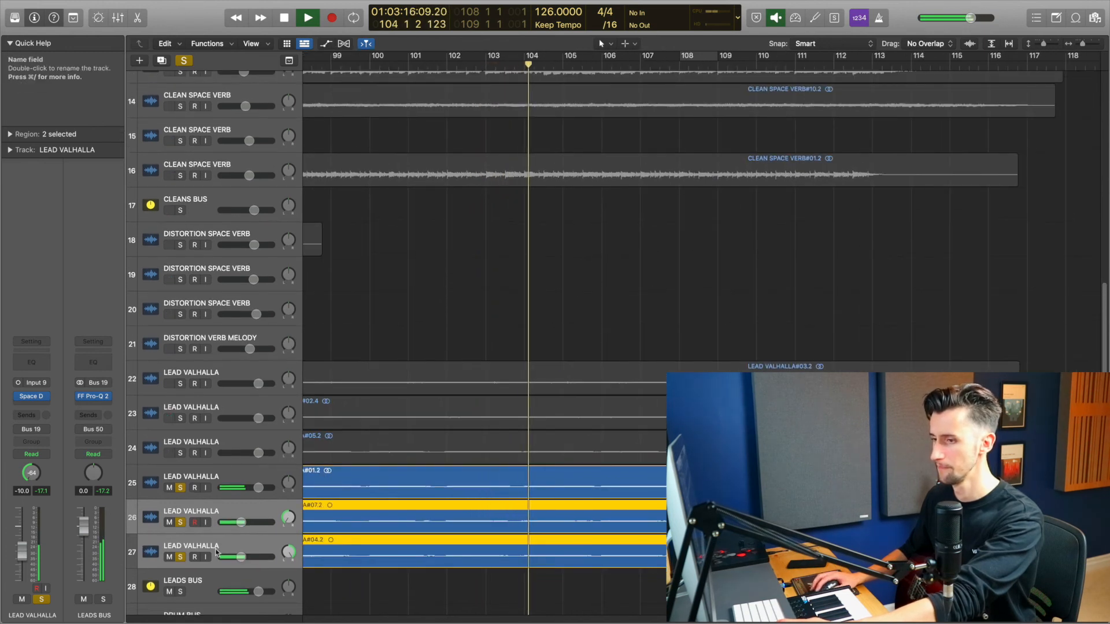
drag(242, 561, 239, 561)
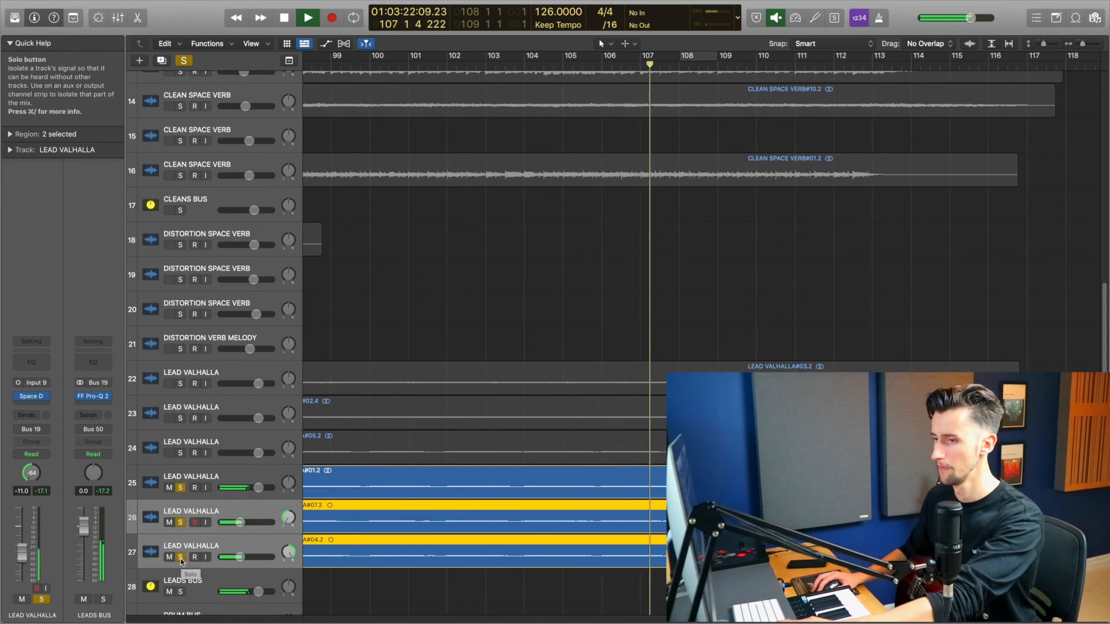
click(181, 557)
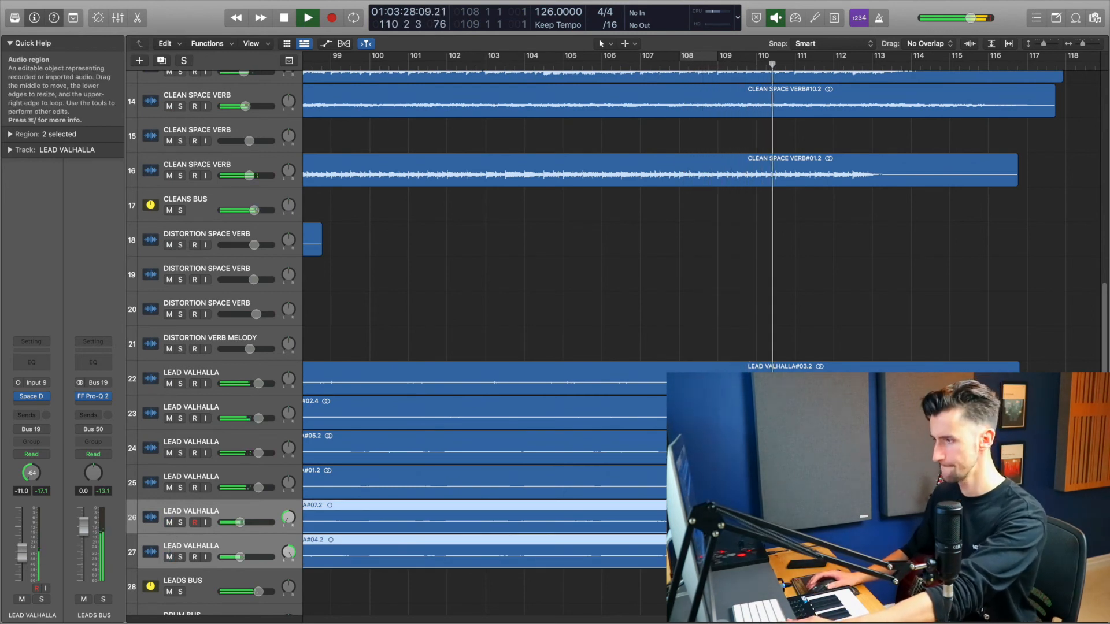
Step: Stop playback and zoom out to survey the whole arrangement across all tracks
scroll(702, 341, down, 2)
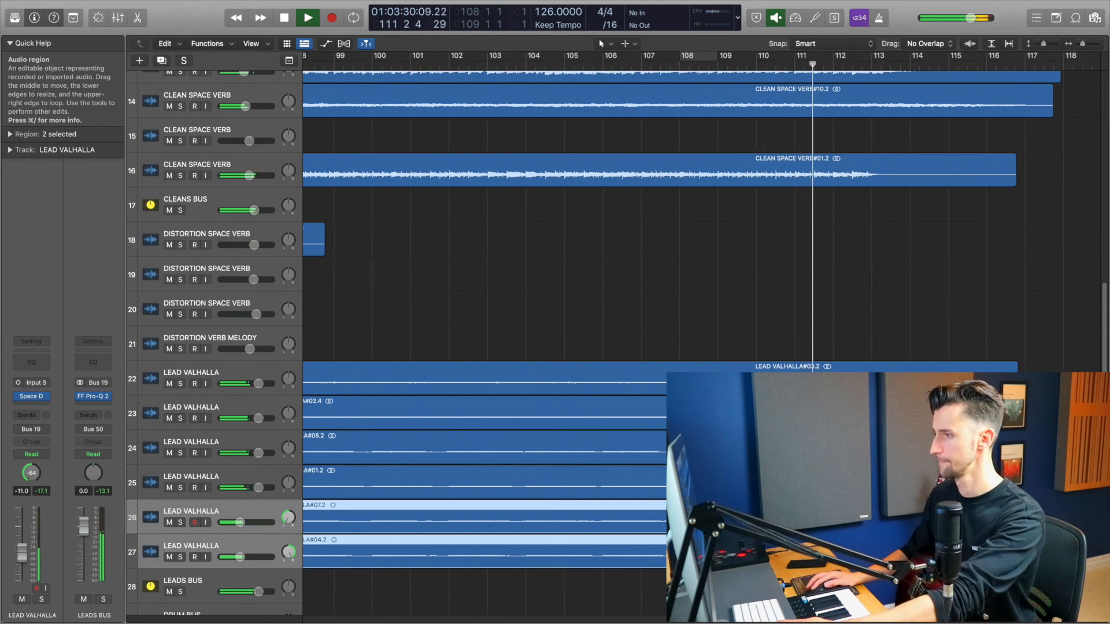
scroll(702, 341, down, 3)
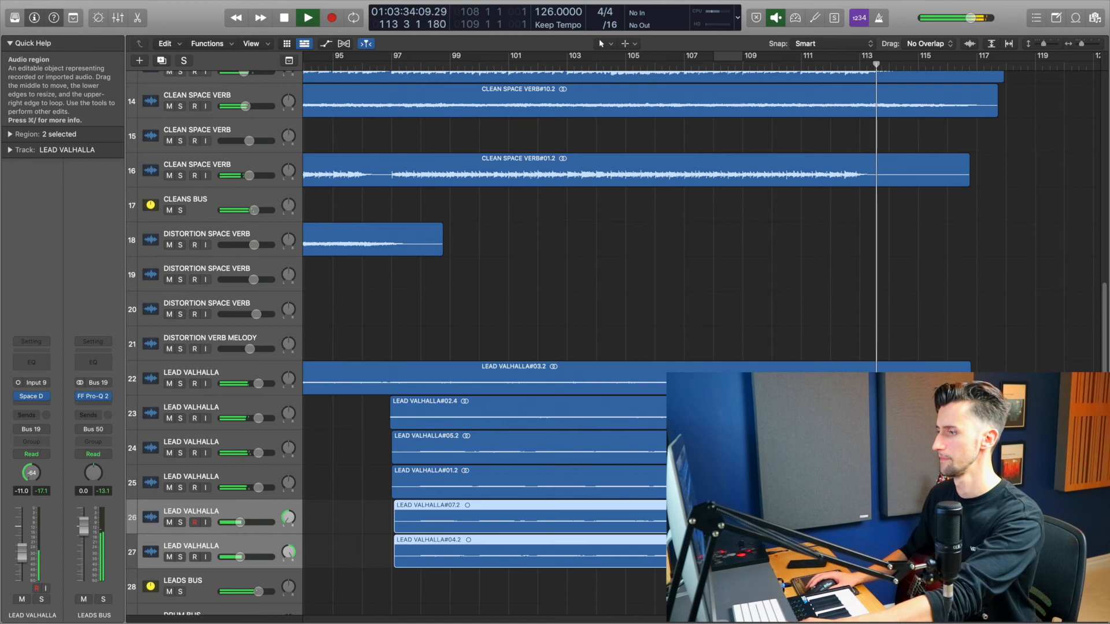
key(space)
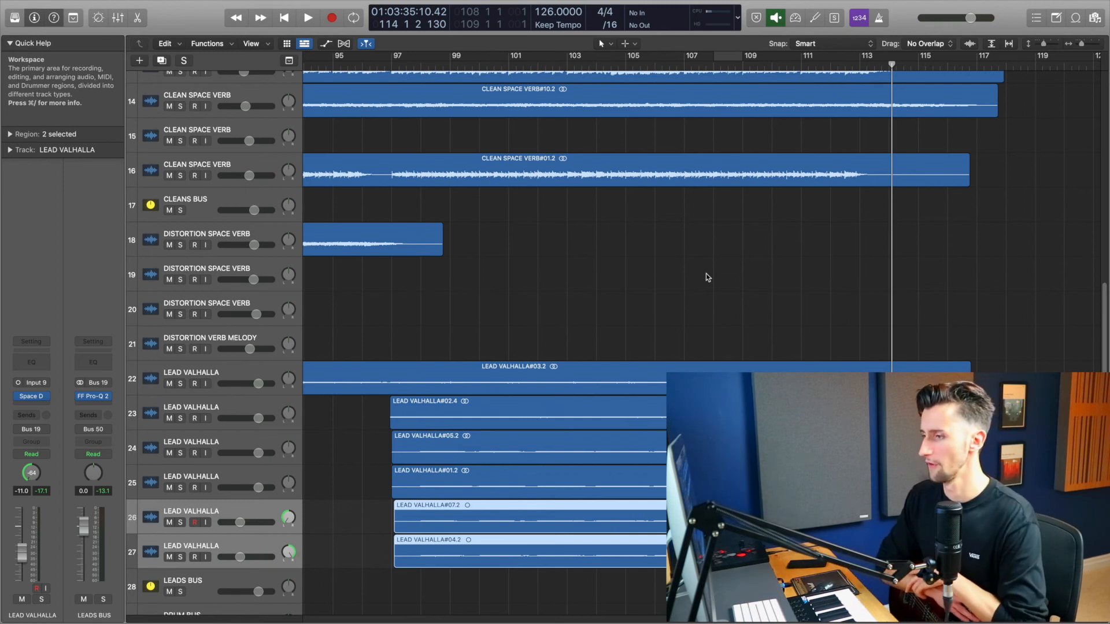
ctrl+alt+click(706, 273)
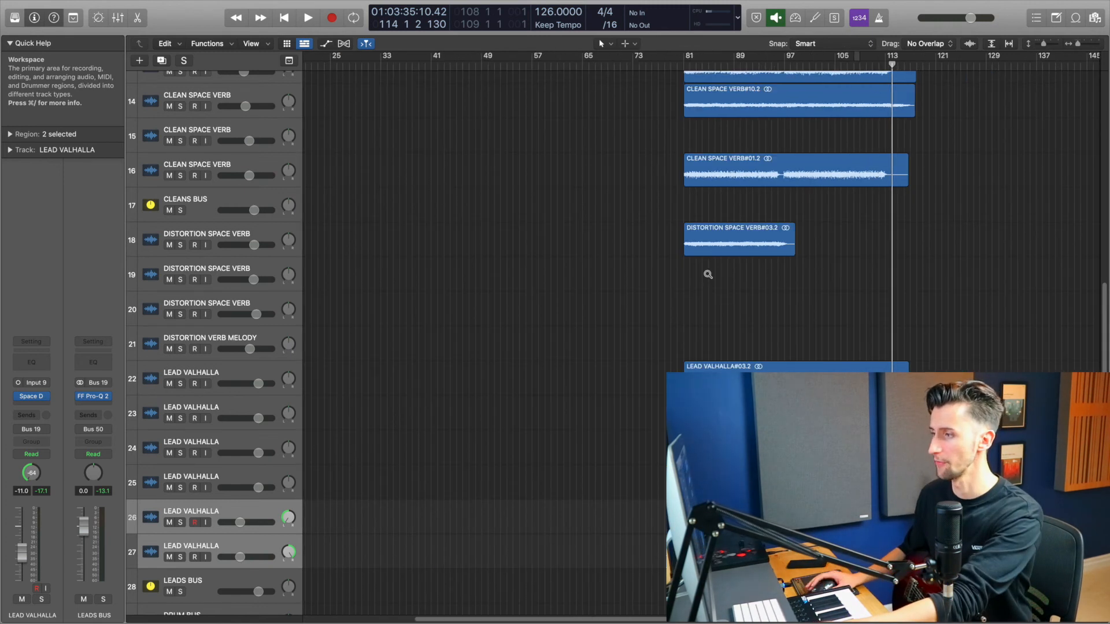
scroll(796, 267, down, 4)
scroll(797, 268, up, 3)
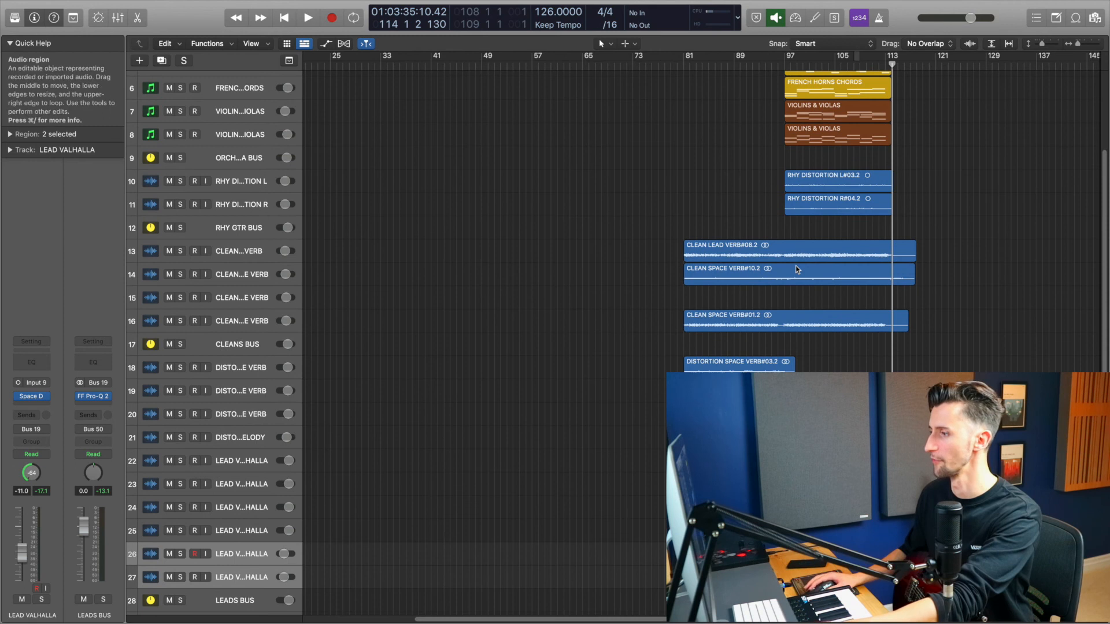
scroll(796, 269, down, 2)
scroll(779, 141, up, 1)
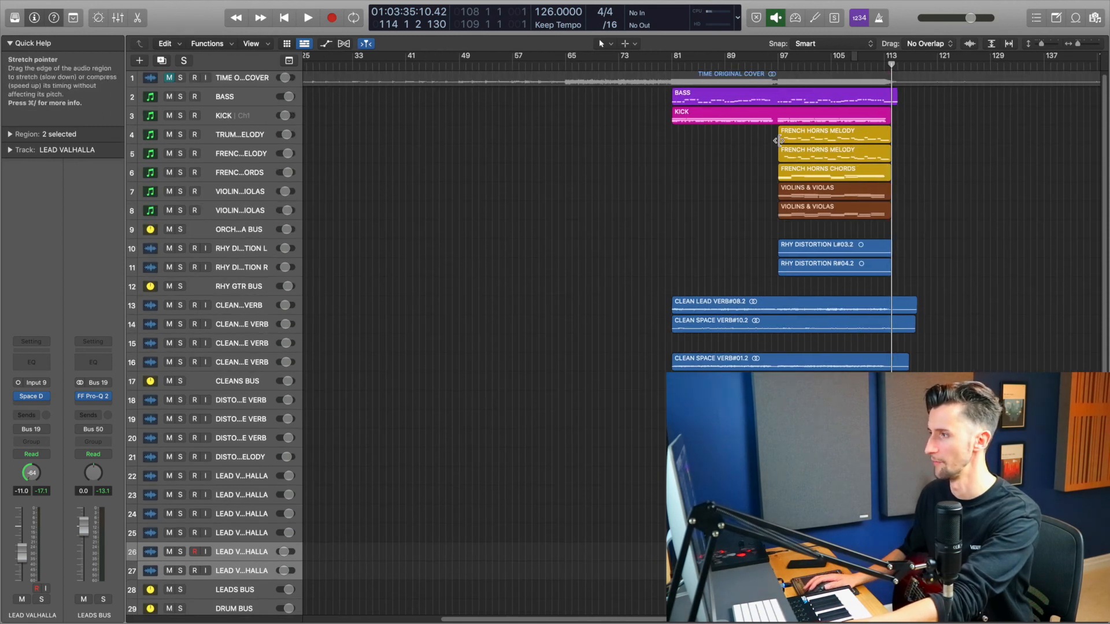
scroll(773, 150, right, 1)
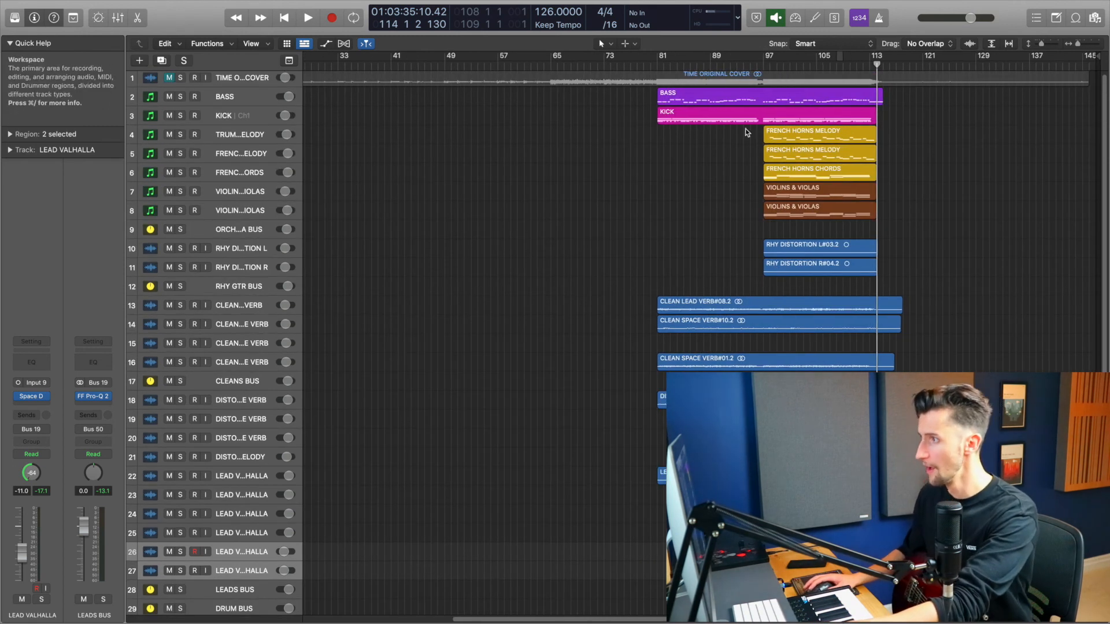
Step: Solo the orchestra bus, play it from bar 96, then stop playback and unsolo the bus
click(757, 70)
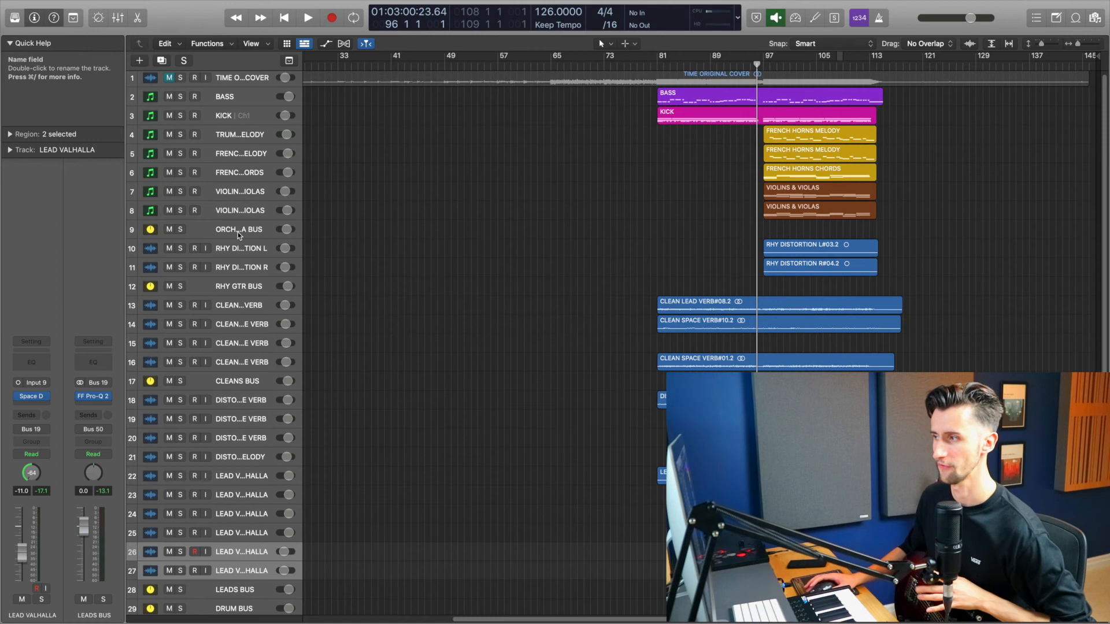
click(180, 230)
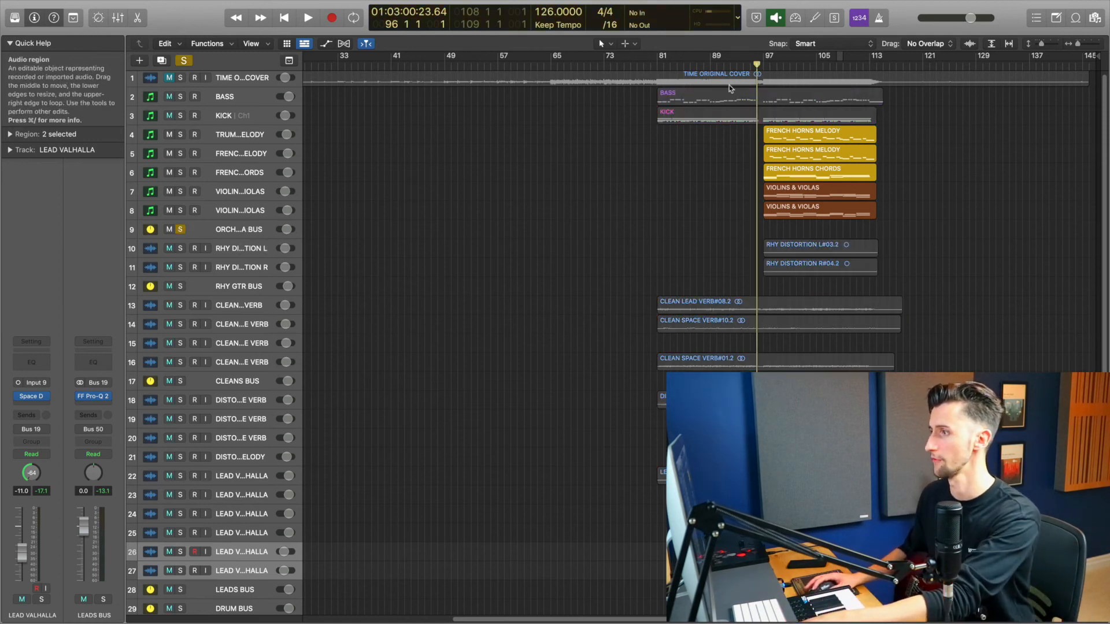
key(space)
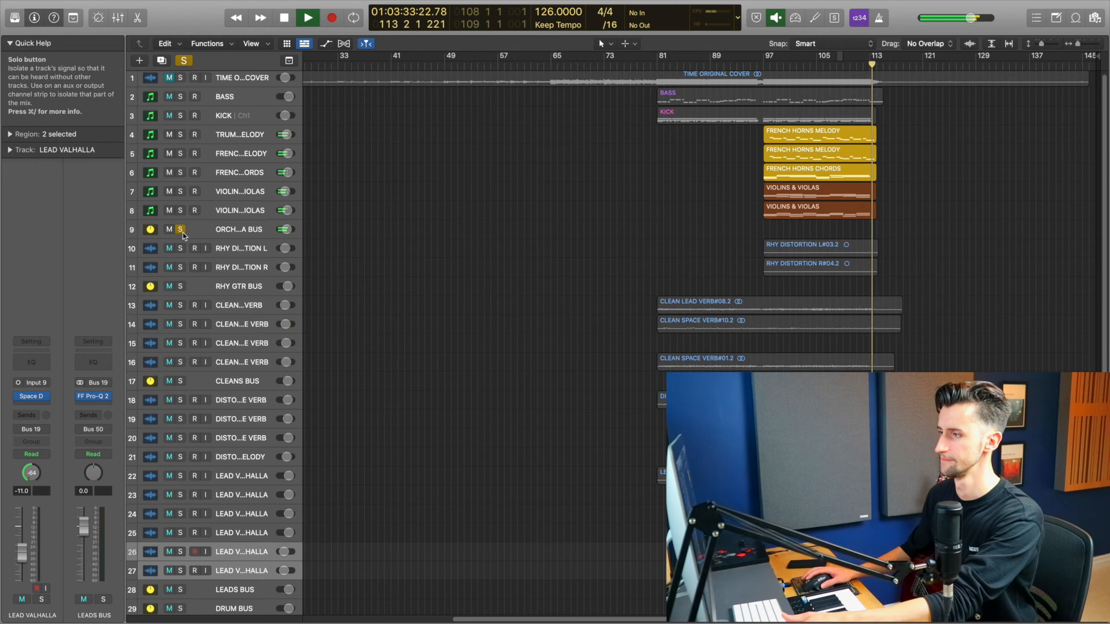
key(space)
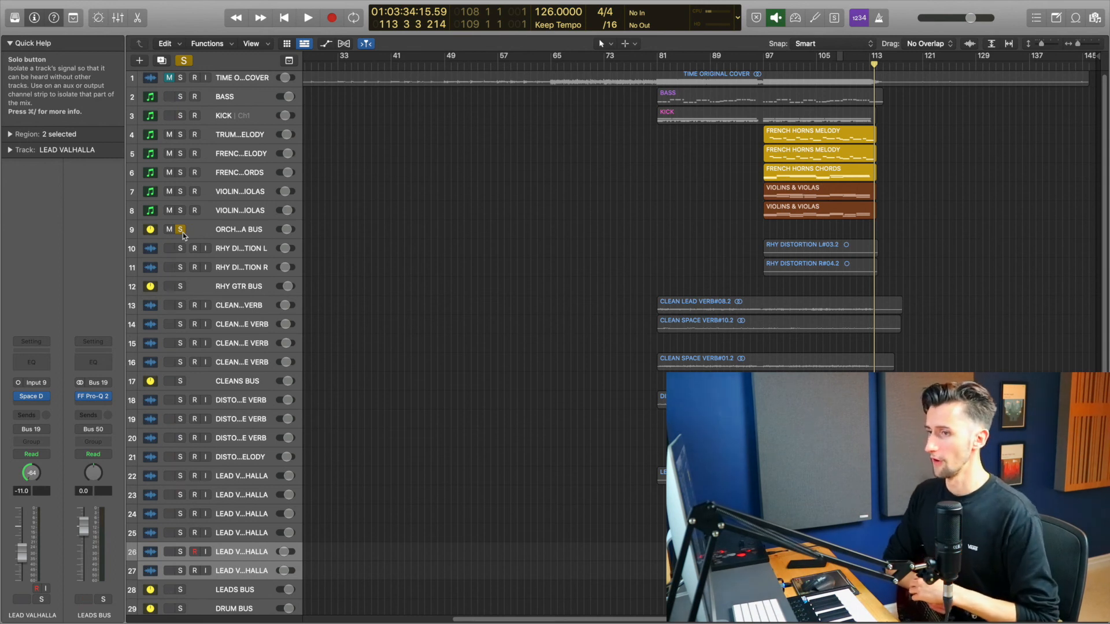
click(181, 230)
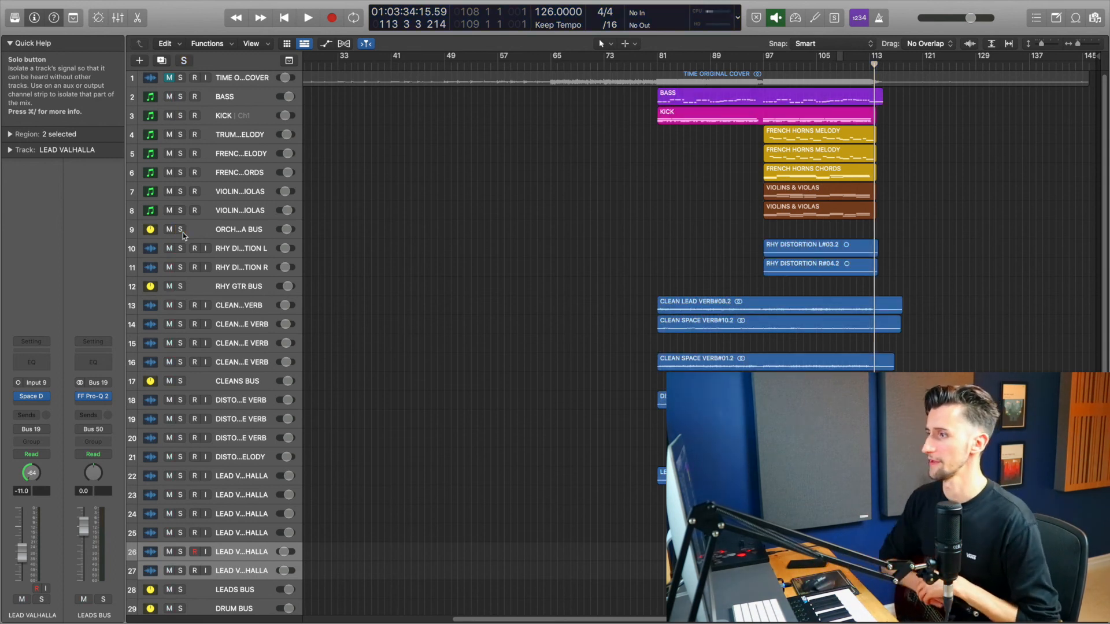